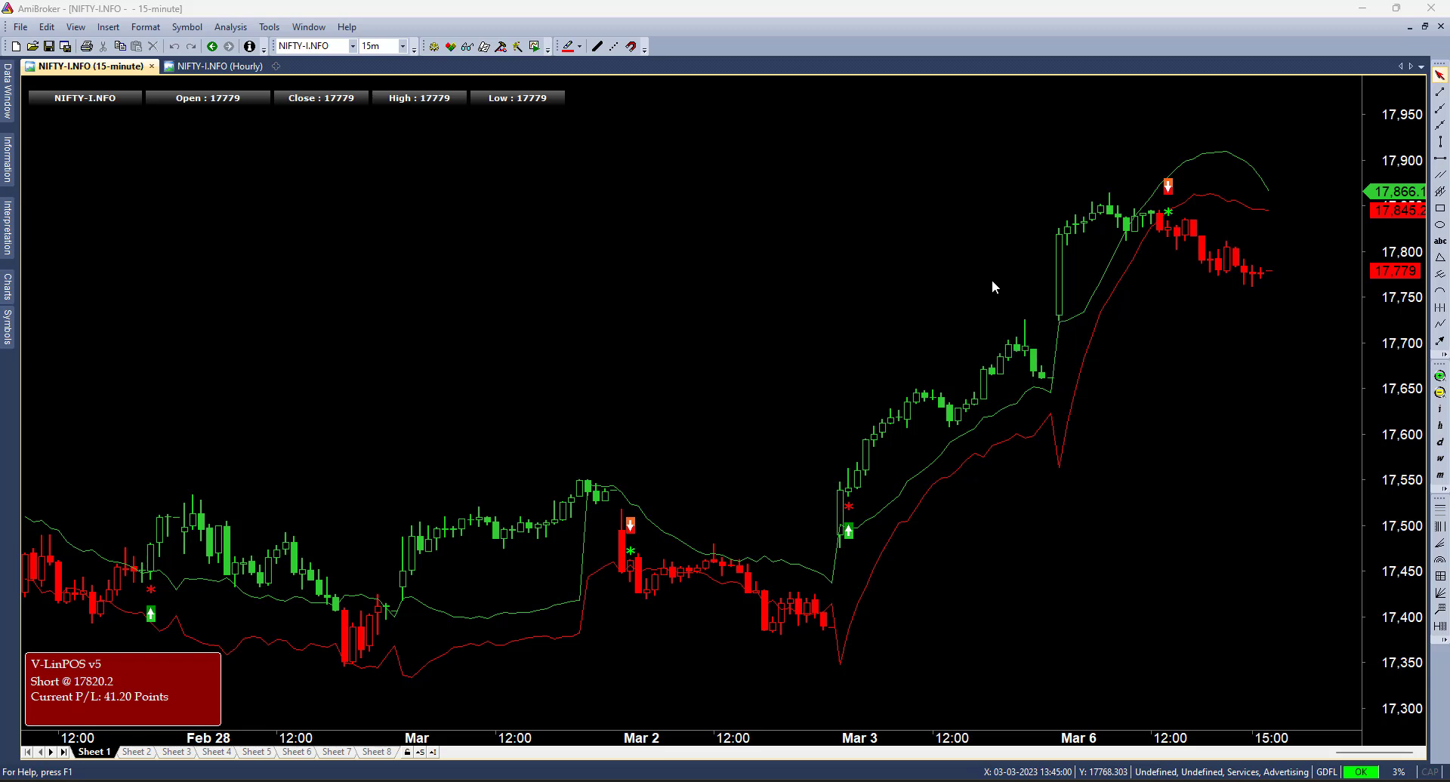
# Step: Minimize AmiBroker and open Bing Chat from the Bing homepage
pyautogui.click(1363, 8)
pyautogui.click(149, 227)
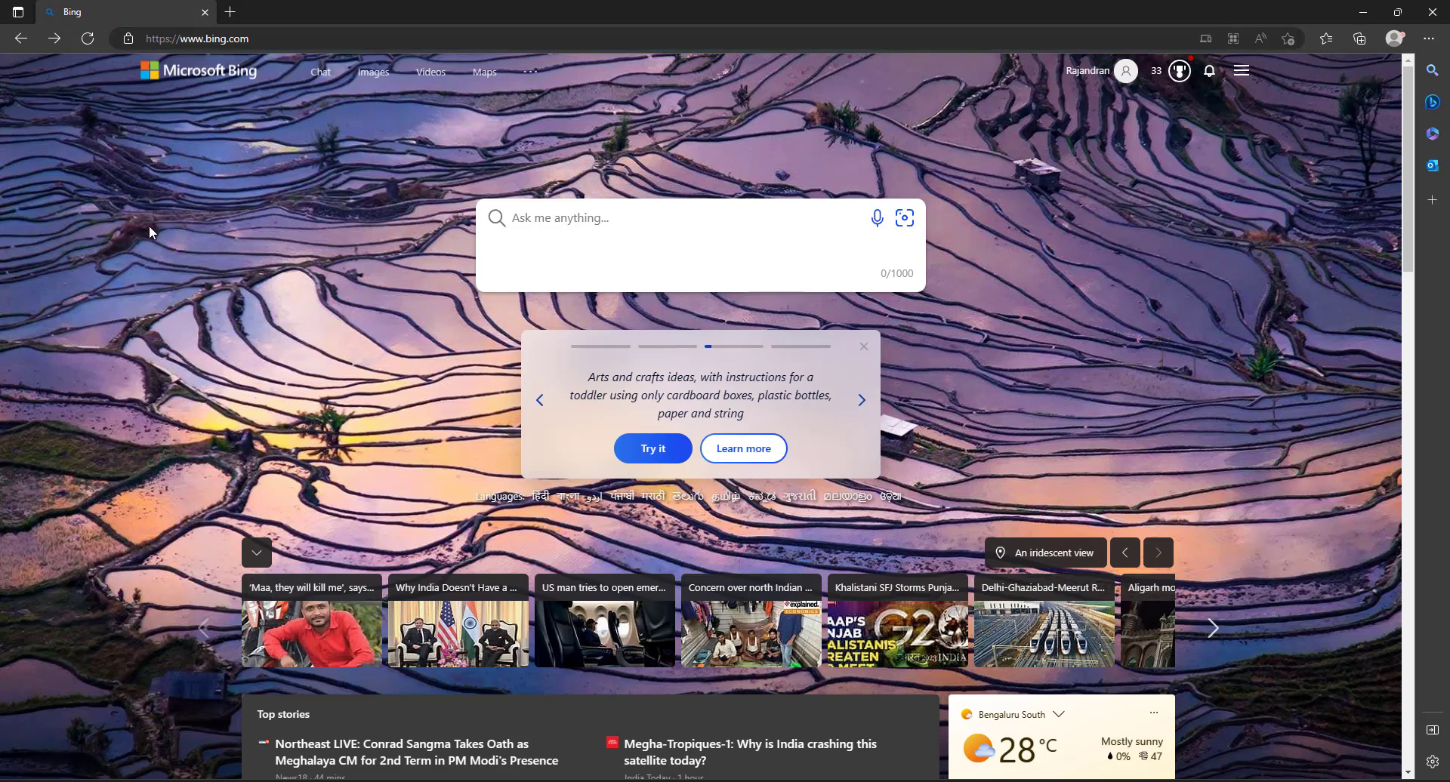
pyautogui.click(319, 76)
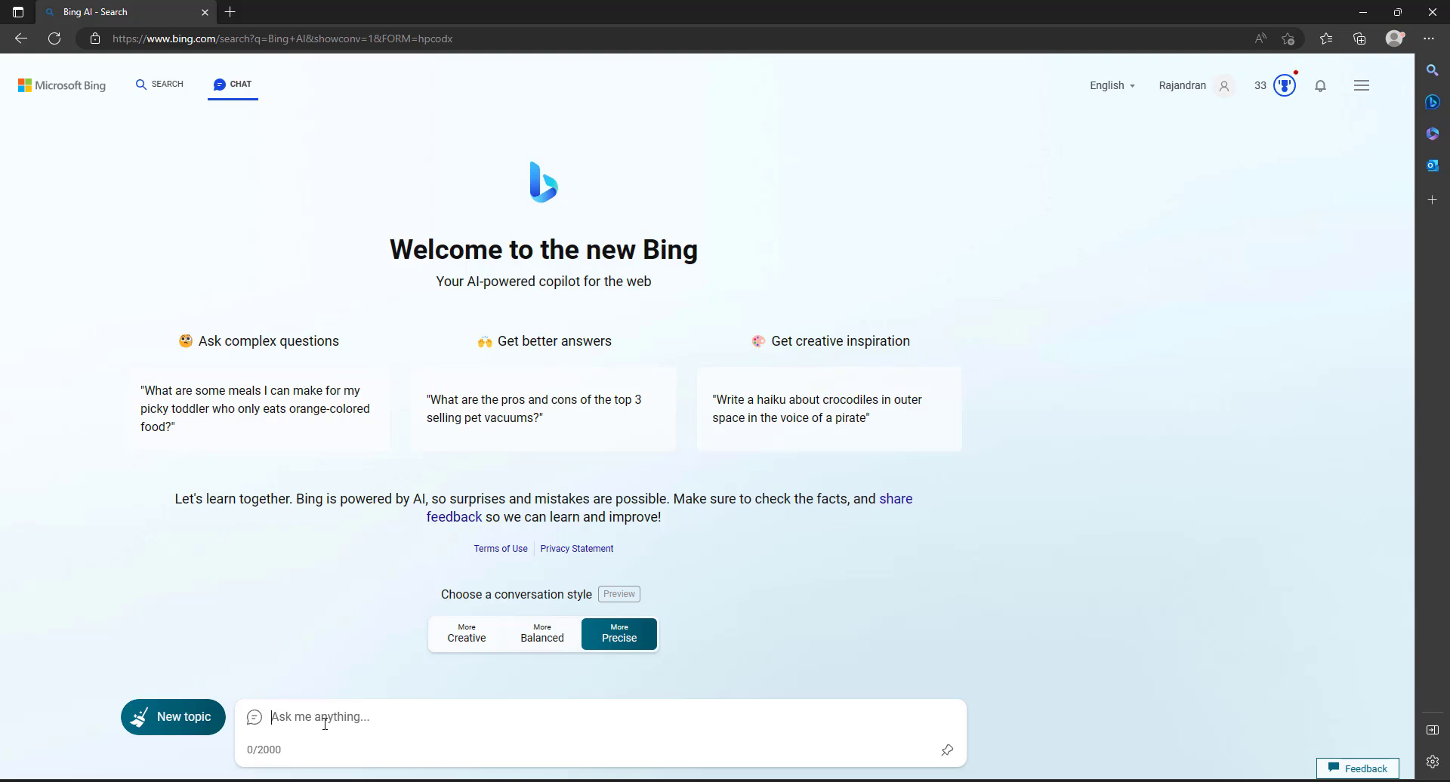
# Step: Write the prompt line 'Write a Simple 10 and 20 EMA Crossover trading strategy using Amibroker AFL coding'
pyautogui.write('Write a ')
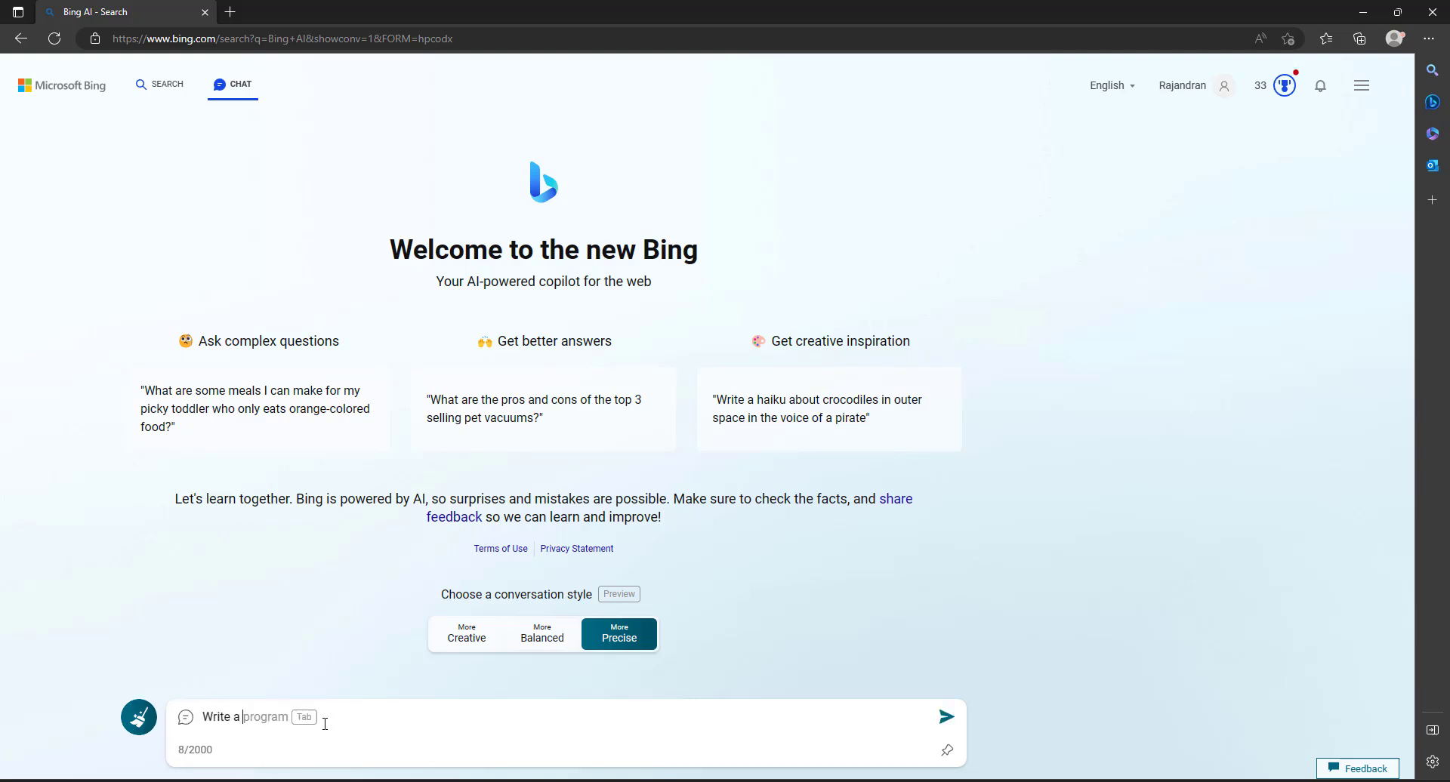
pyautogui.write('Simple ')
pyautogui.write('10 and 20 ')
pyautogui.write('EMA Crossov')
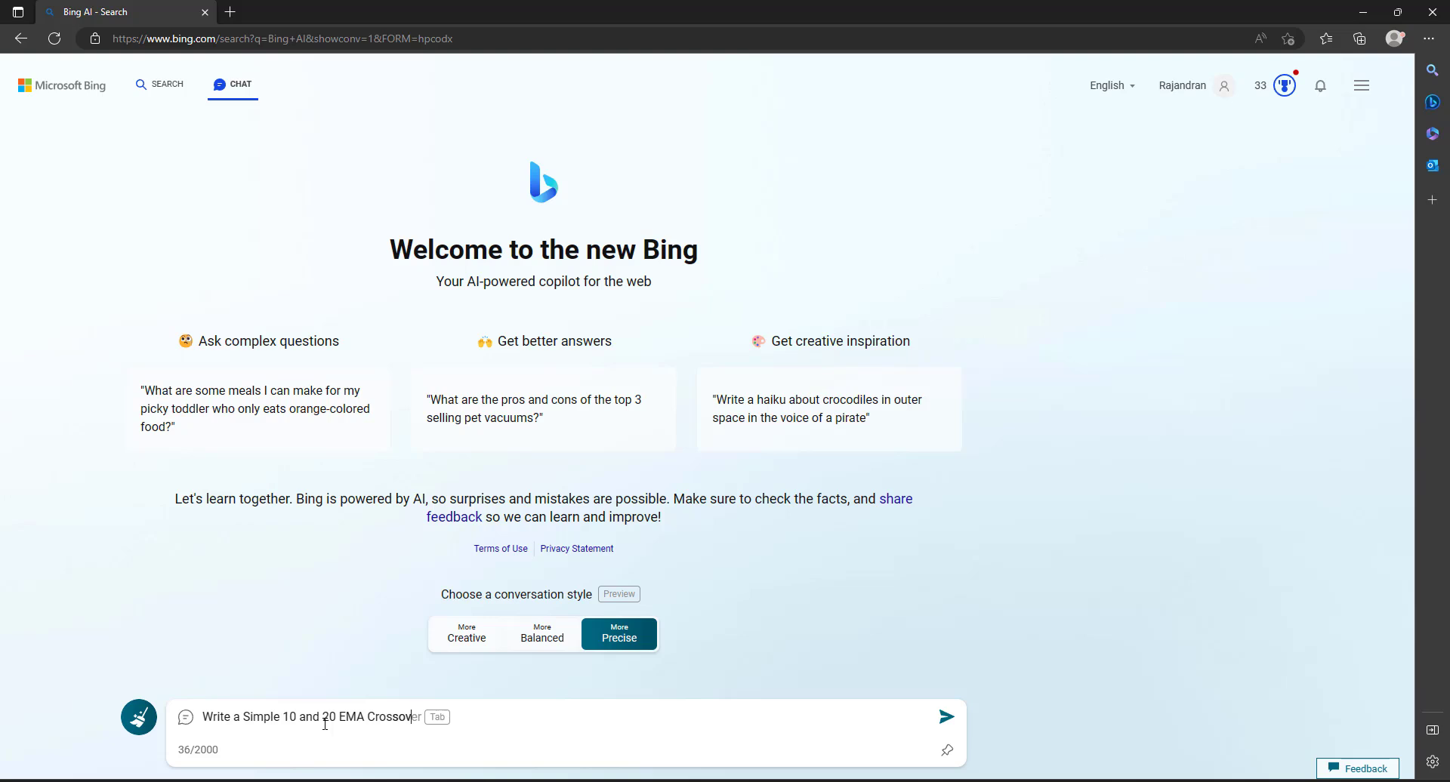
pyautogui.write('er trading strategy')
pyautogui.write(' using Amibr')
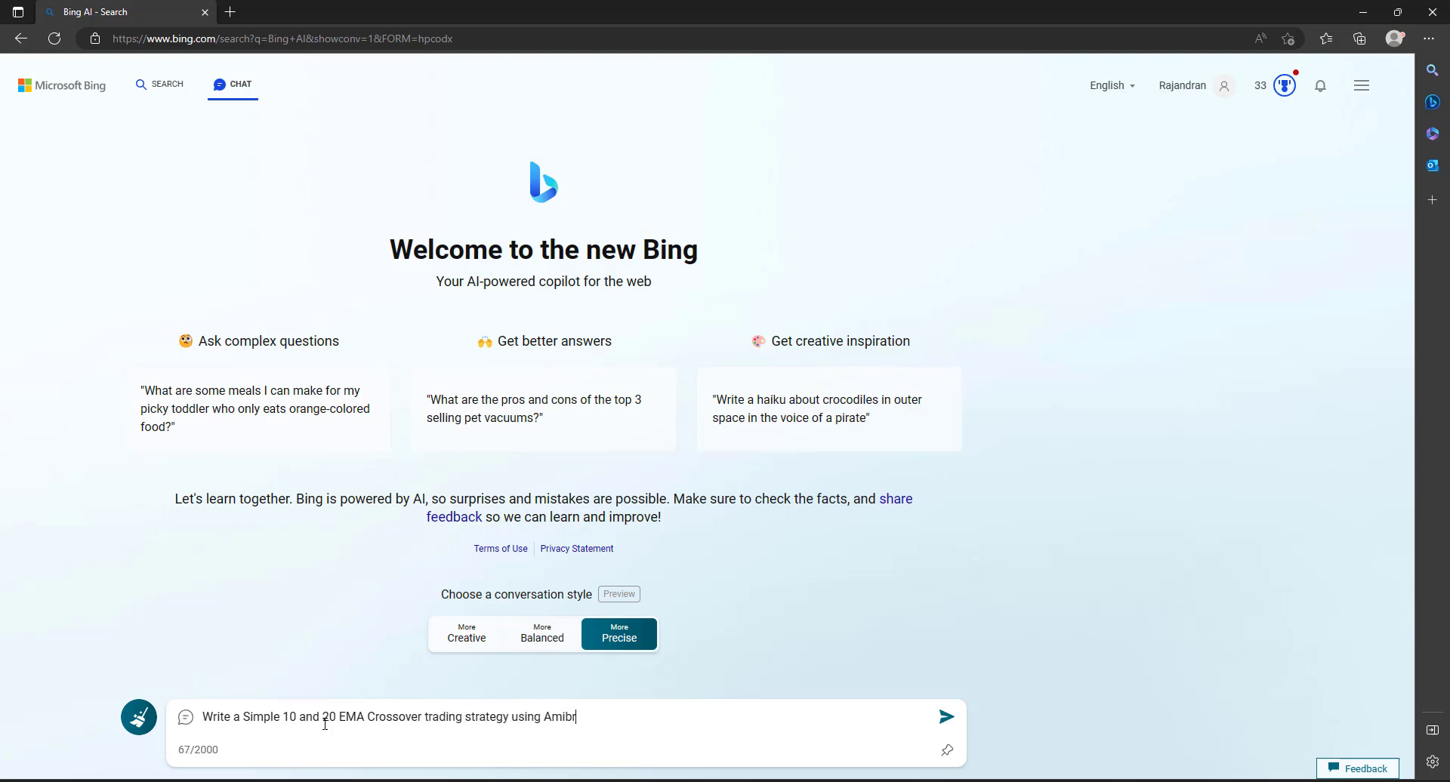
pyautogui.write('oker')
pyautogui.write(' AFK=')
pyautogui.press('BackSpace')
pyautogui.press('BackSpace')
pyautogui.write('L coding')
pyautogui.hotkey('shift', 'Return')
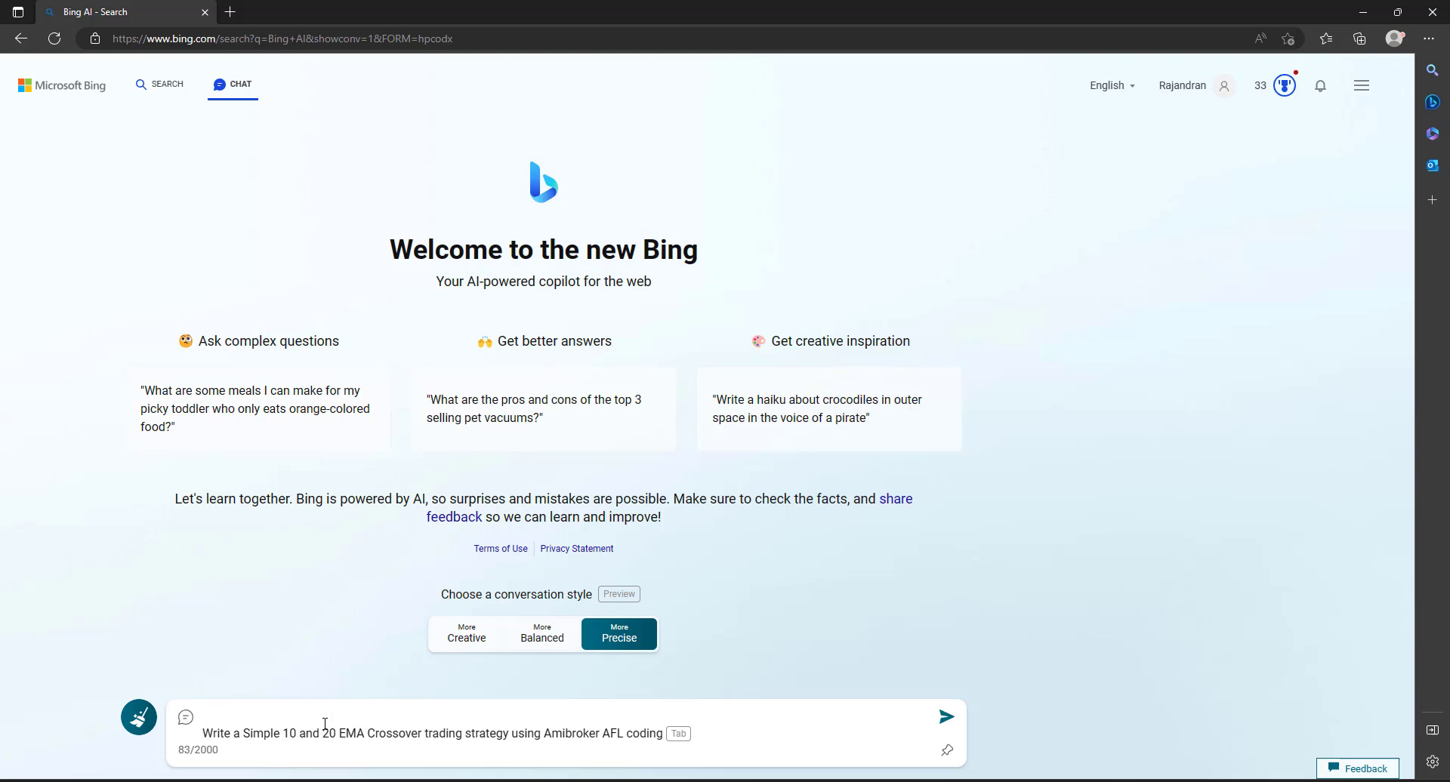
# Step: Add a line asking to include section begin/end and place the strategy between the sections
pyautogui.write('I')
pyautogui.press('BackSpace')
pyautogui.press('BackSpace')
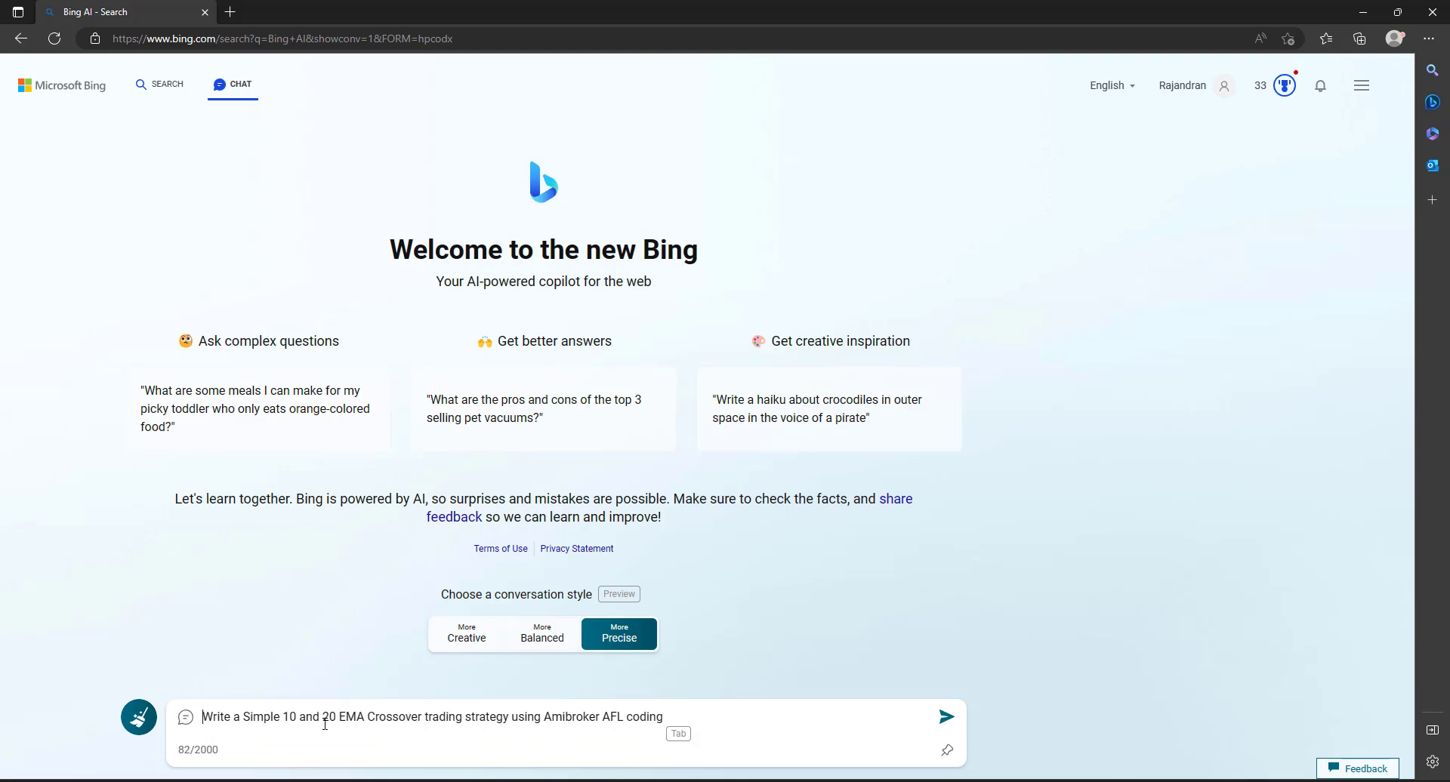
pyautogui.hotkey('shift', 'Return')
pyautogui.write('Include')
pyautogui.write(' the section ')
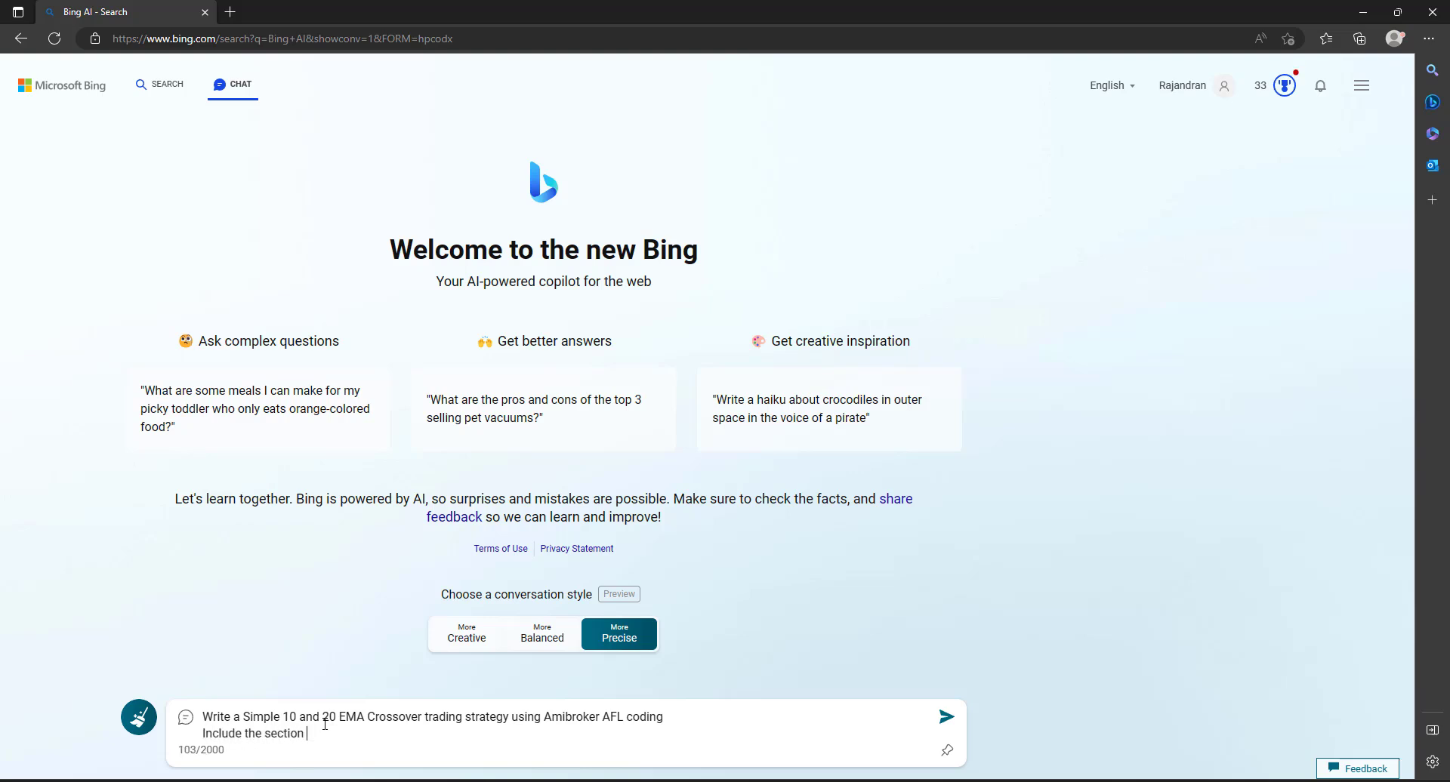
pyautogui.write('begin and')
pyautogui.write(' section end')
pyautogui.write('place the ')
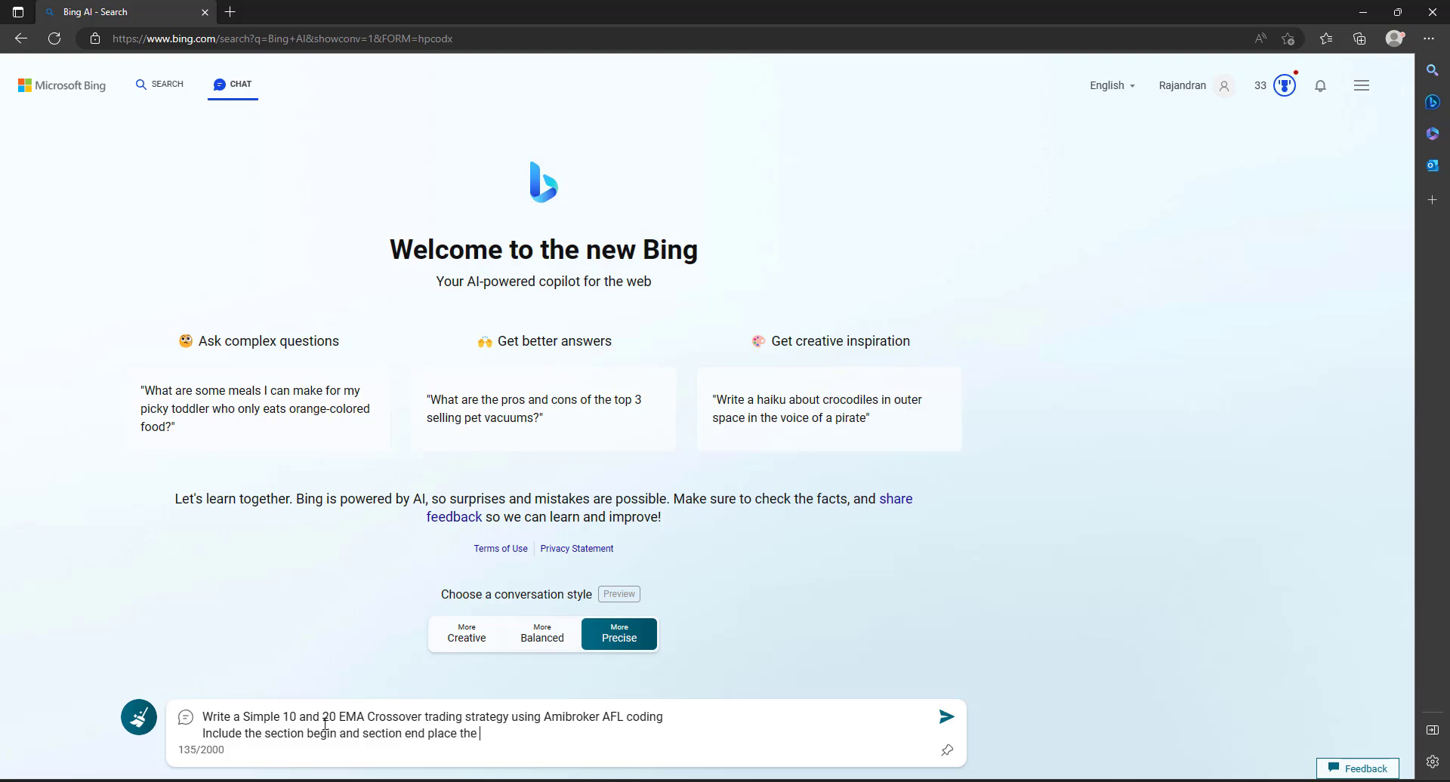
pyautogui.write('trading strategy ')
pyautogui.write('inb')
pyautogui.write('etweent')
pyautogui.press('BackSpace')
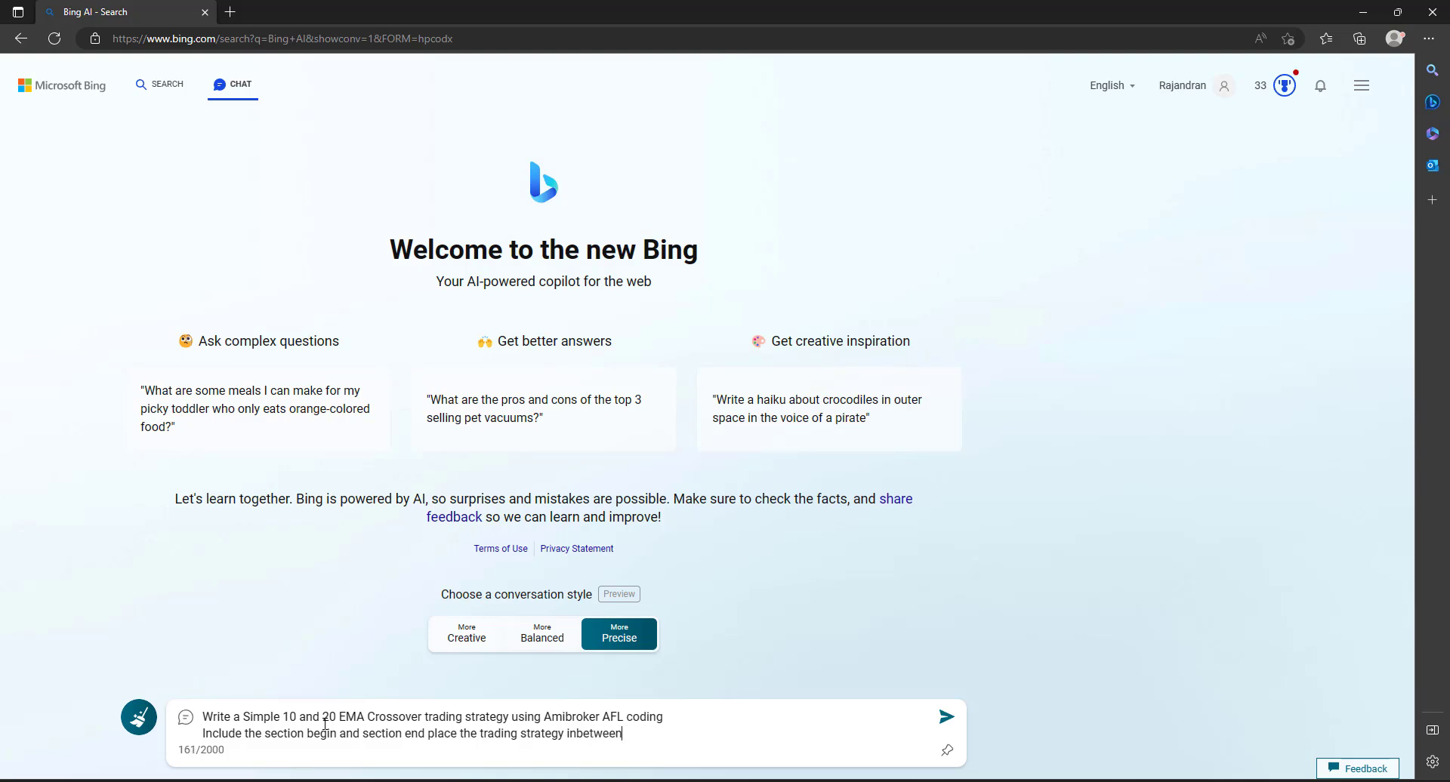
pyautogui.write(' the section')
pyautogui.write('s')
# Step: Add prompt lines for EMA param controls, EMA line colour controls and thick-style EMA plots
pyautogui.hotkey('shift', 'Return')
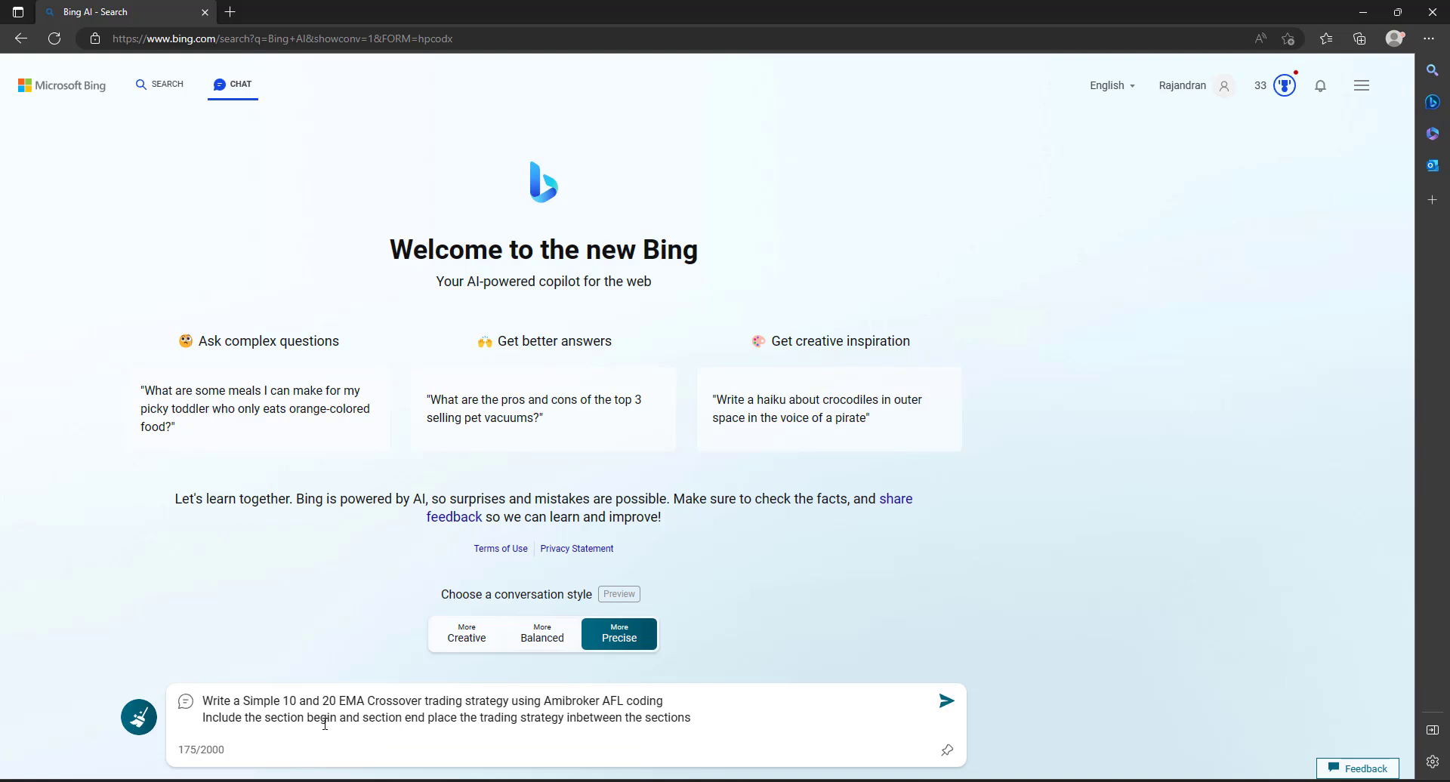
pyautogui.write('Provide ')
pyautogui.write('paramcontr')
pyautogui.press('BackSpace')
pyautogui.press('BackSpace')
pyautogui.press('BackSpace')
pyautogui.press('BackSpace')
pyautogui.write('contr')
pyautogui.write('ols to the ')
pyautogui.write('EMA values')
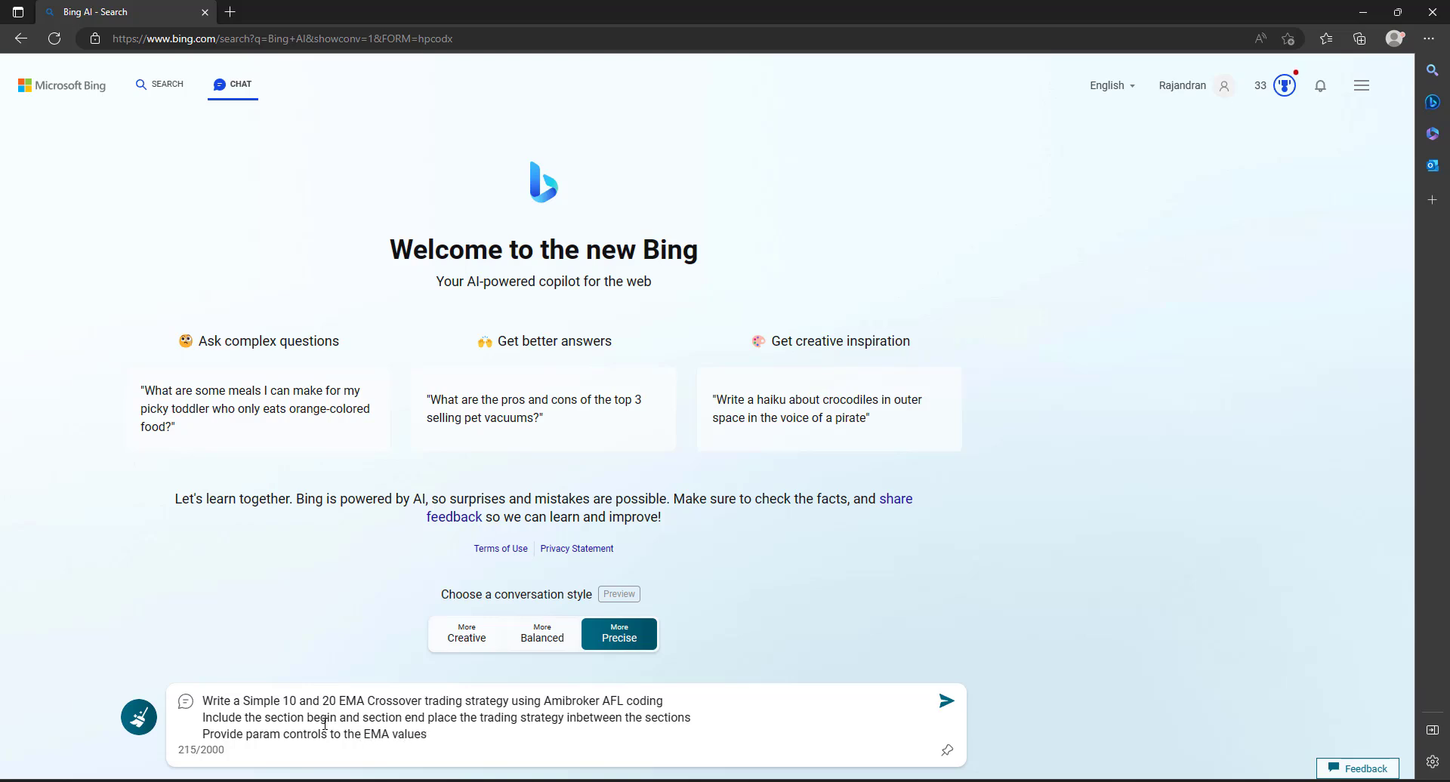
pyautogui.hotkey('shift', 'Return')
pyautogui.write('Pr')
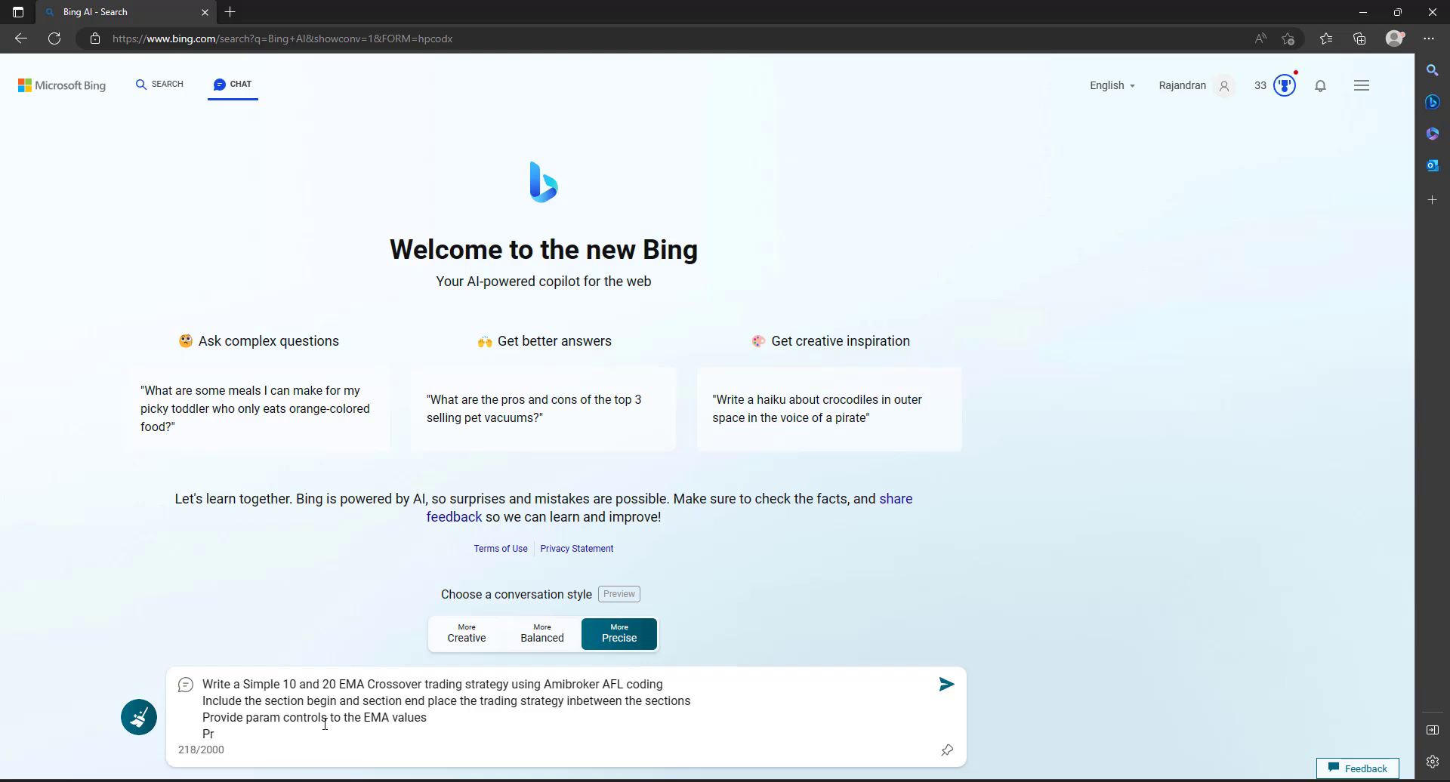
pyautogui.write('ovide param')
pyautogui.write('color contro')
pyautogui.write('ls to the ')
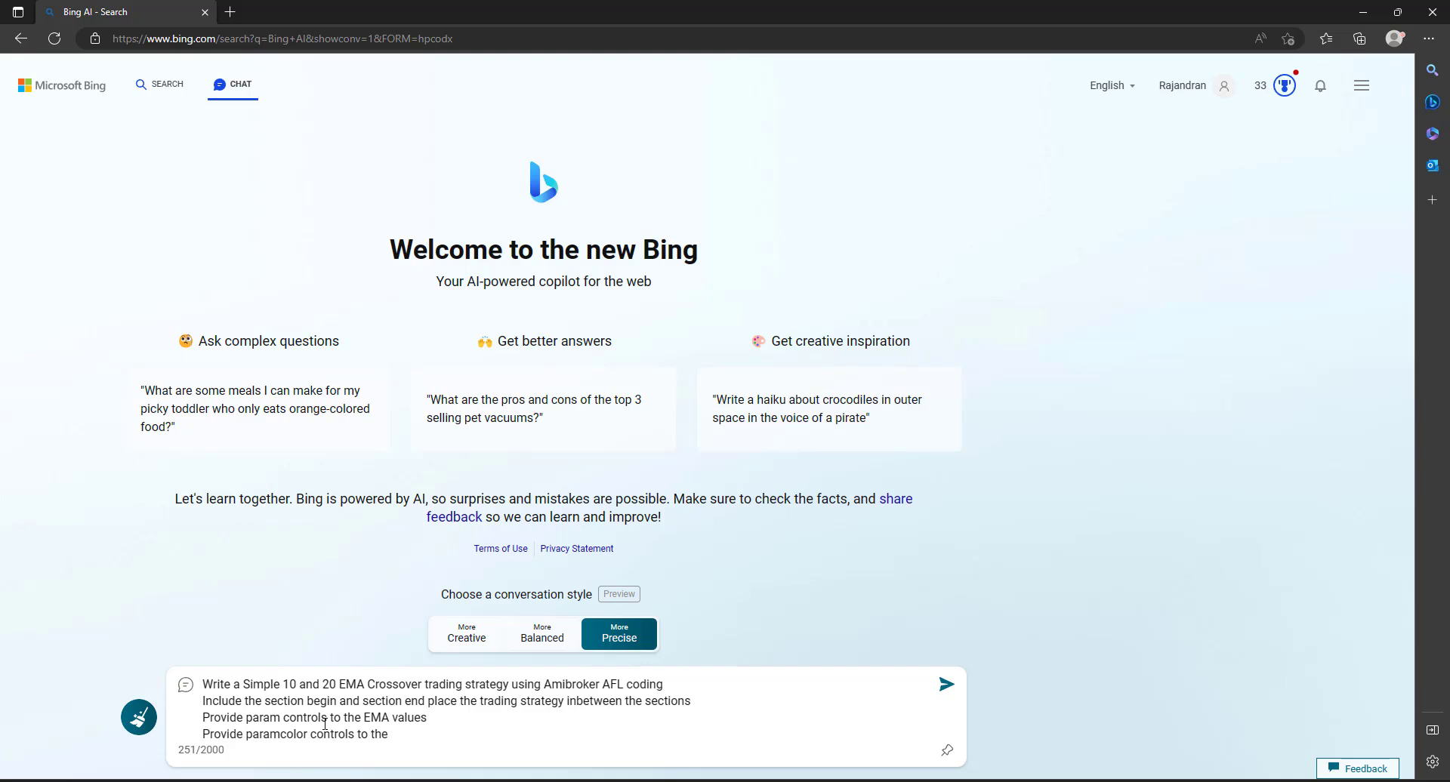
pyautogui.write('E')
pyautogui.write('MA Lines')
pyautogui.hotkey('shift', 'Return')
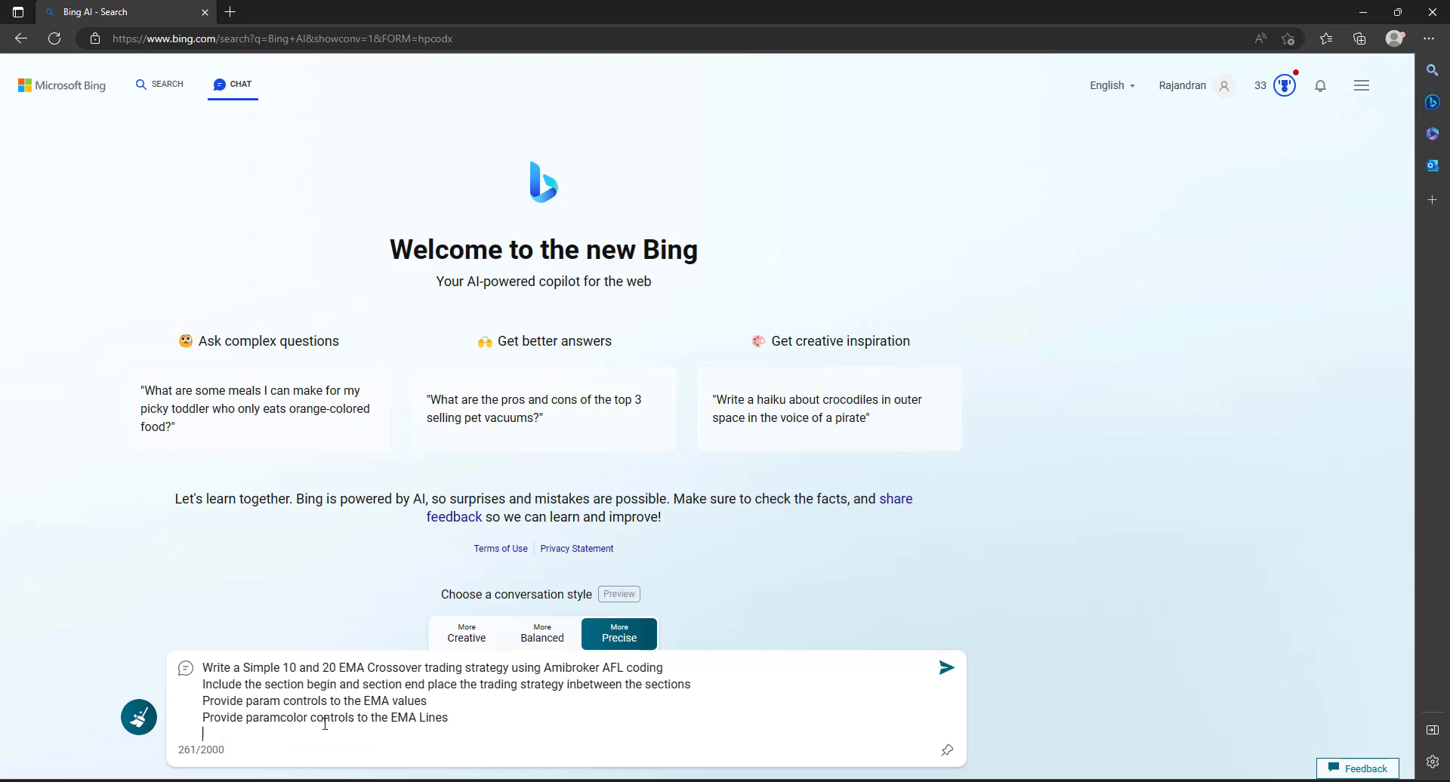
pyautogui.write('Plot')
pyautogui.write(' the EMA lines')
pyautogui.write(' in a sty')
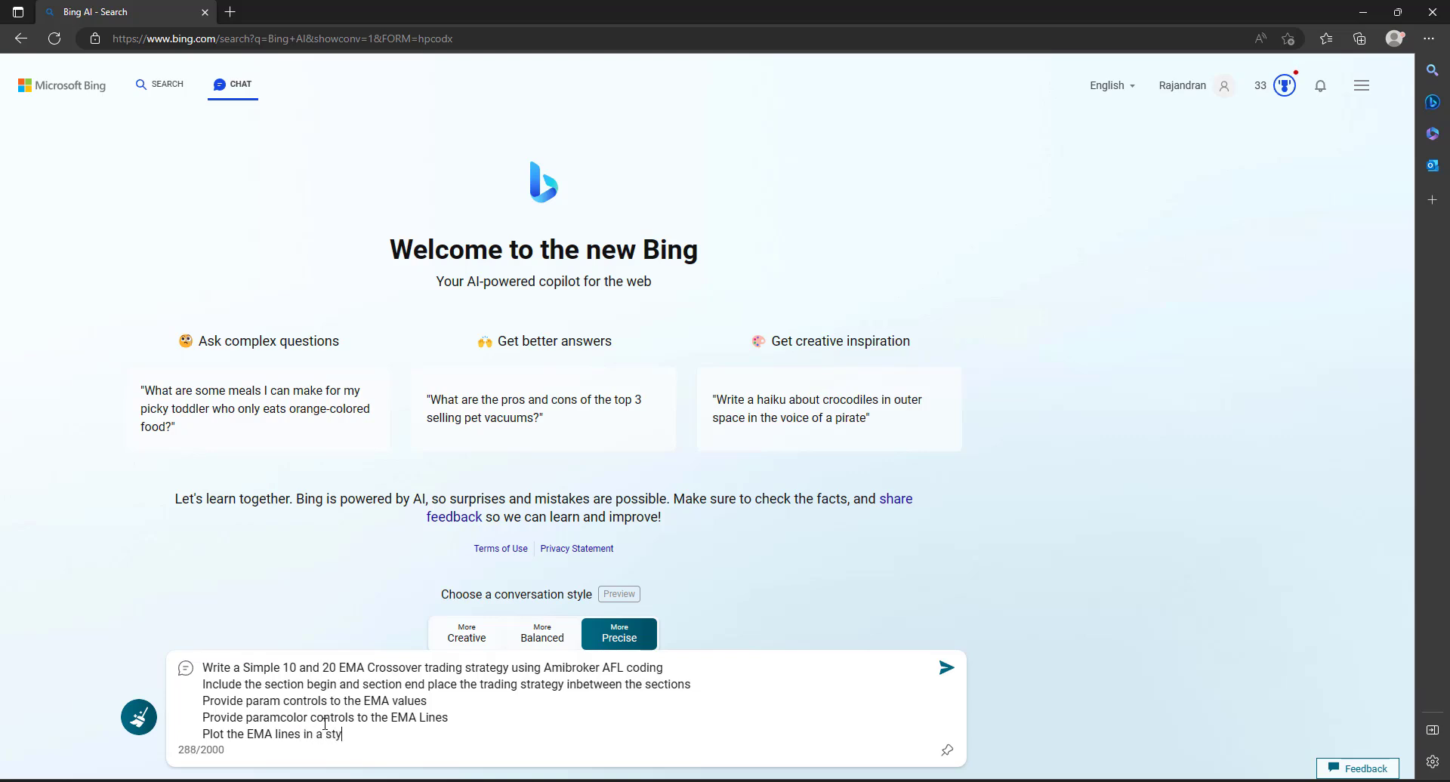
pyautogui.write('lethick')
# Step: Add lines for 100 fixed-share position size, buy/sell arrows and candlestick charts, then send
pyautogui.hotkey('shift', 'Return')
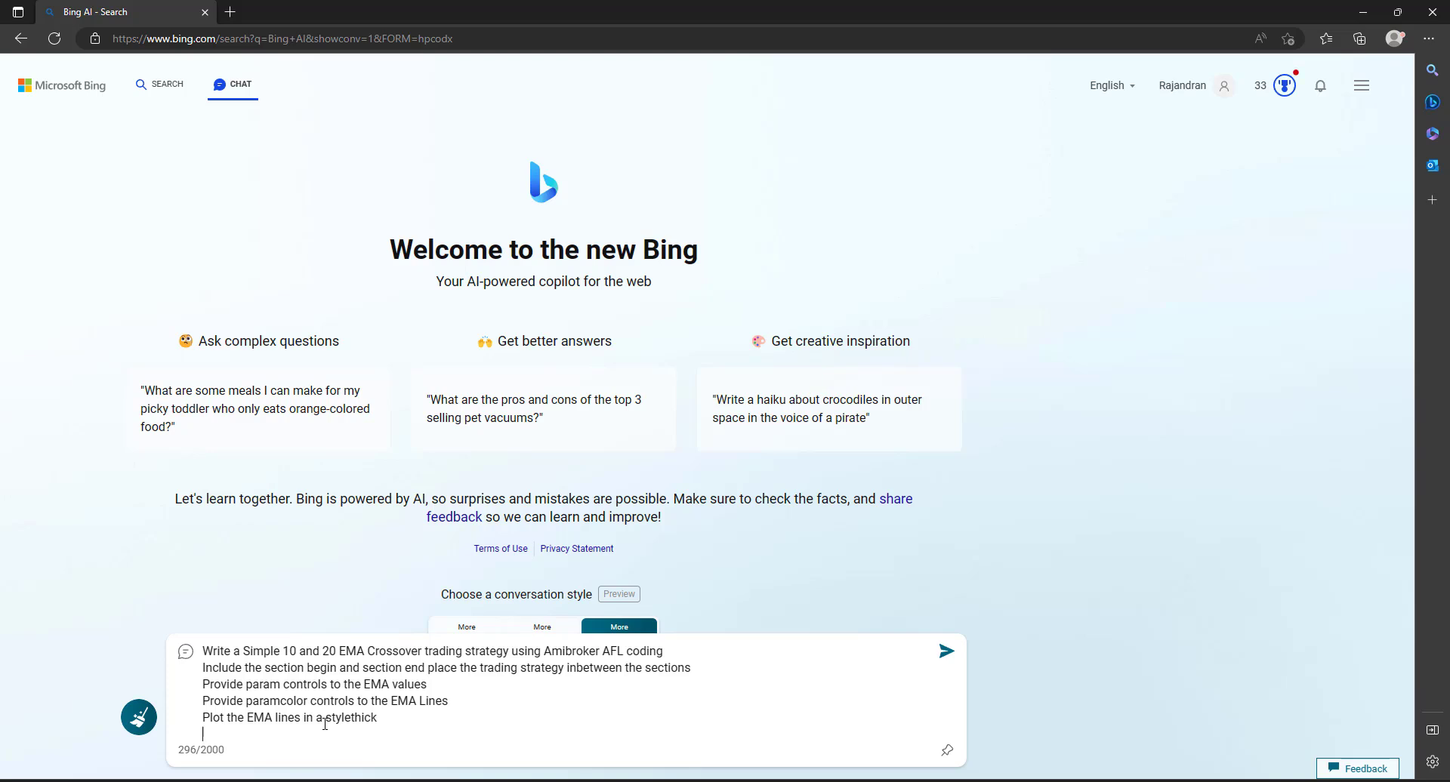
pyautogui.write('s')
pyautogui.write('et the posi')
pyautogui.write('tionsize')
pyautogui.write(' to ')
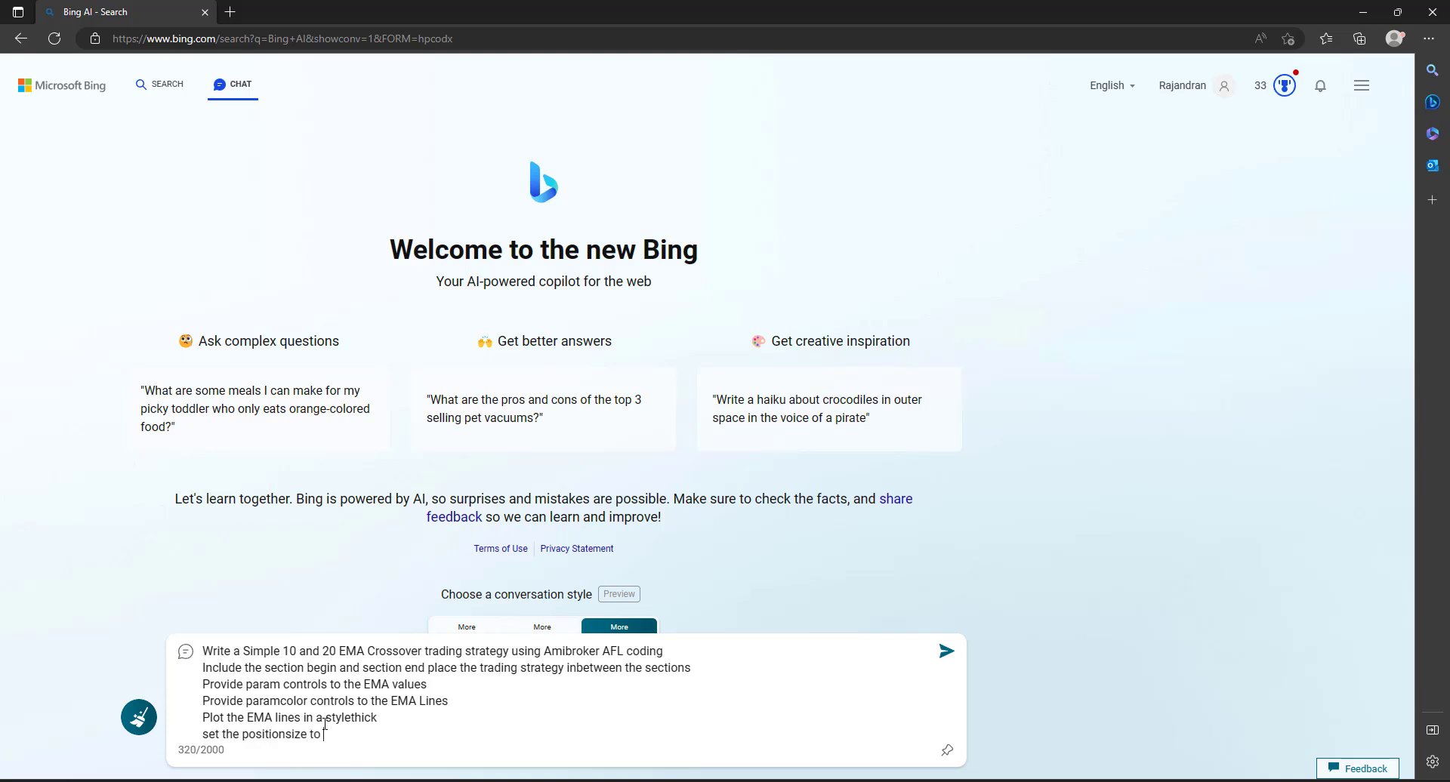
pyautogui.write('100 fixed sha')
pyautogui.write('res')
pyautogui.hotkey('shift', 'Return')
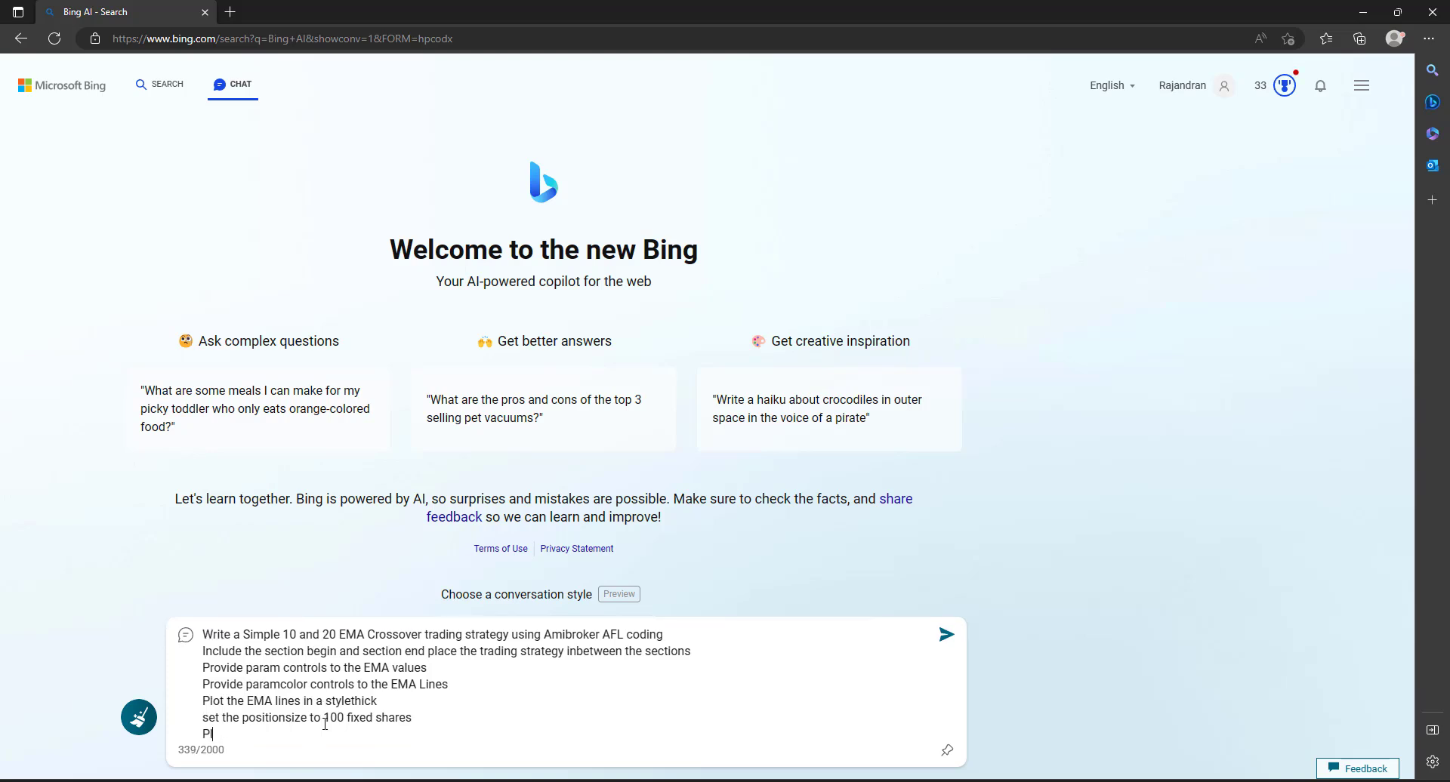
pyautogui.write('ot the ')
pyautogui.write('Buy arr')
pyautogui.press('BackSpace')
pyautogui.press('BackSpace')
pyautogui.press('BackSpace')
pyautogui.press('BackSpace')
pyautogui.press('BackSpace')
pyautogui.press('BackSpace')
pyautogui.write('Buy a')
pyautogui.write('nd Sell Signal ')
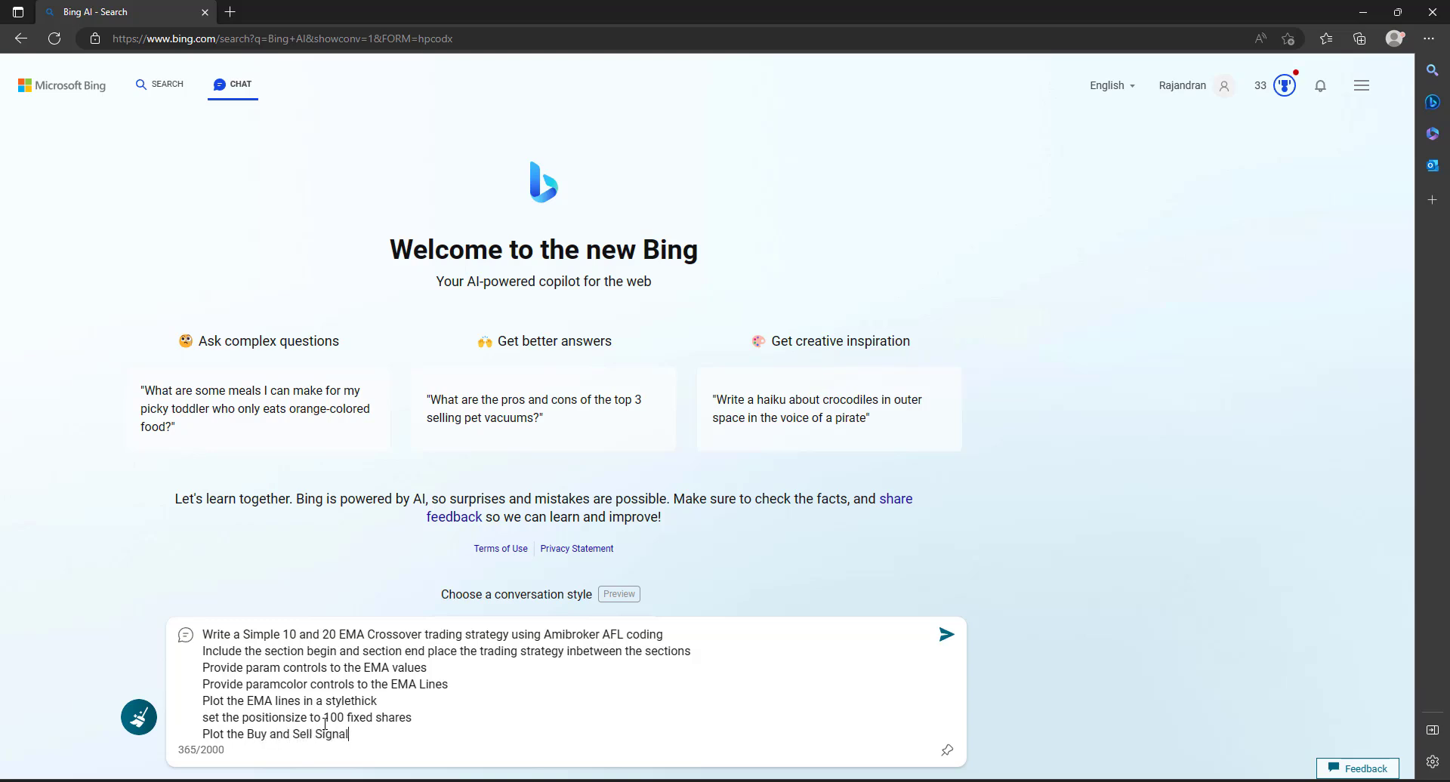
pyautogui.write('arrow')
pyautogui.write('s')
pyautogui.hotkey('shift', 'Return')
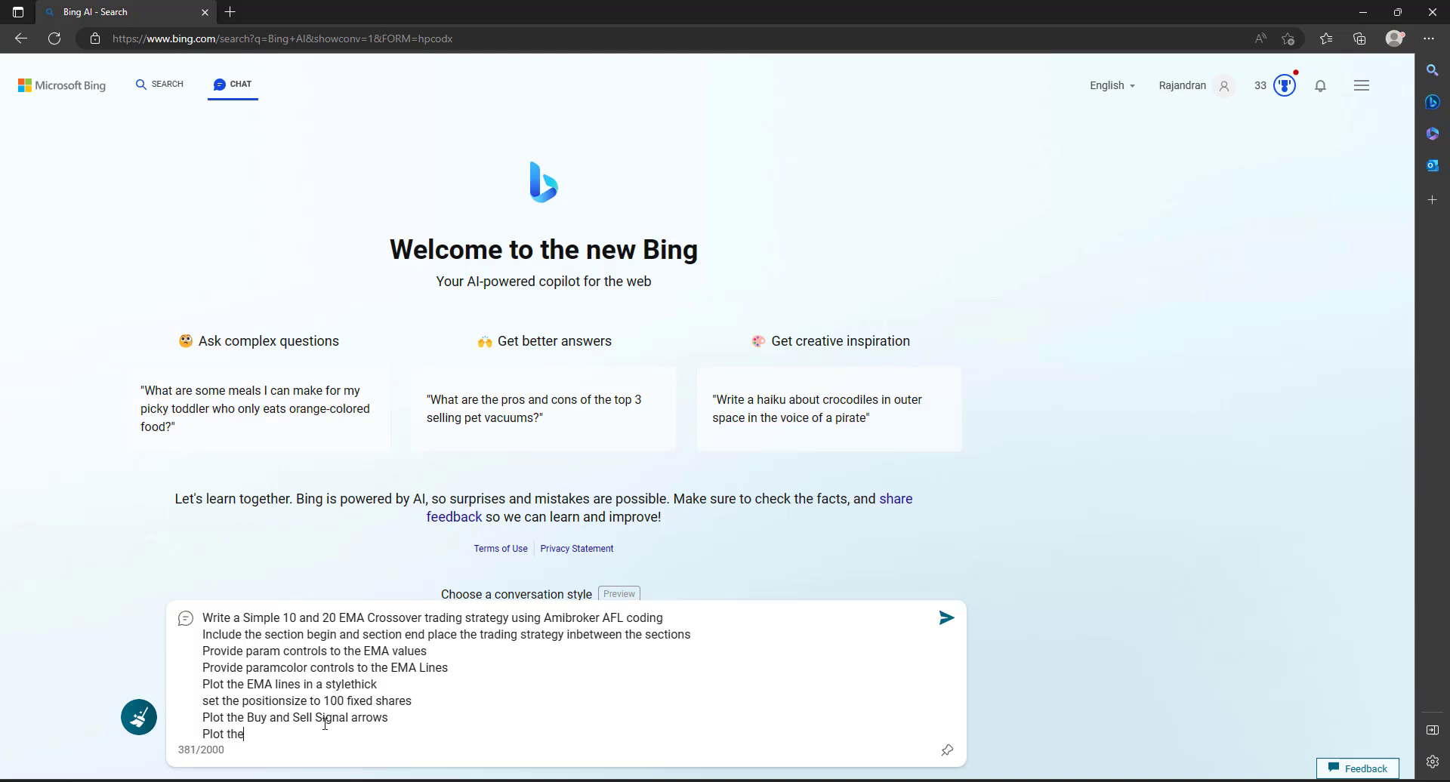
pyautogui.write('Candles')
pyautogui.write('tick charts')
pyautogui.press('Return')
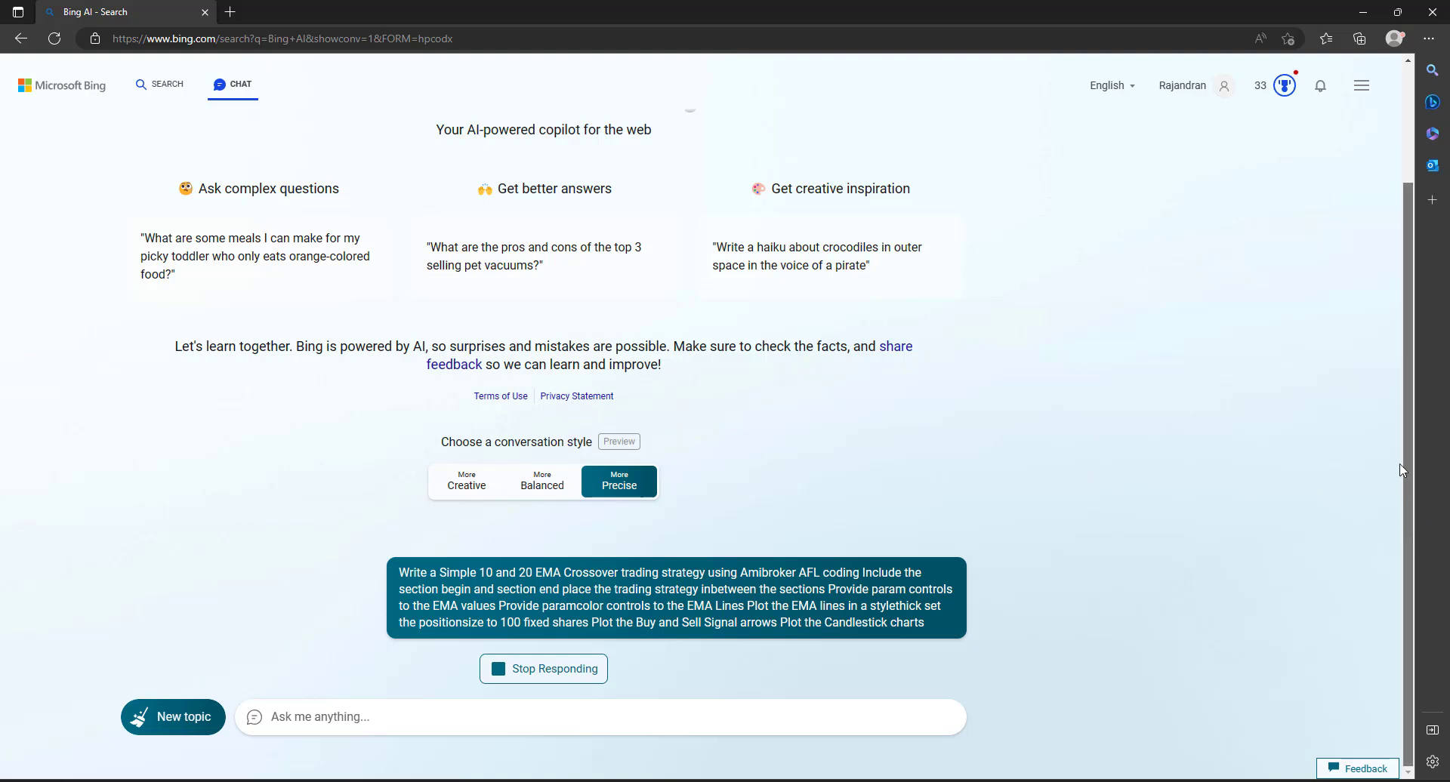
# Step: Scroll through Bing's generated AFL code reply down to the section-end marker
pyautogui.moveTo(1406, 476); pyautogui.dragTo(1406, 302)
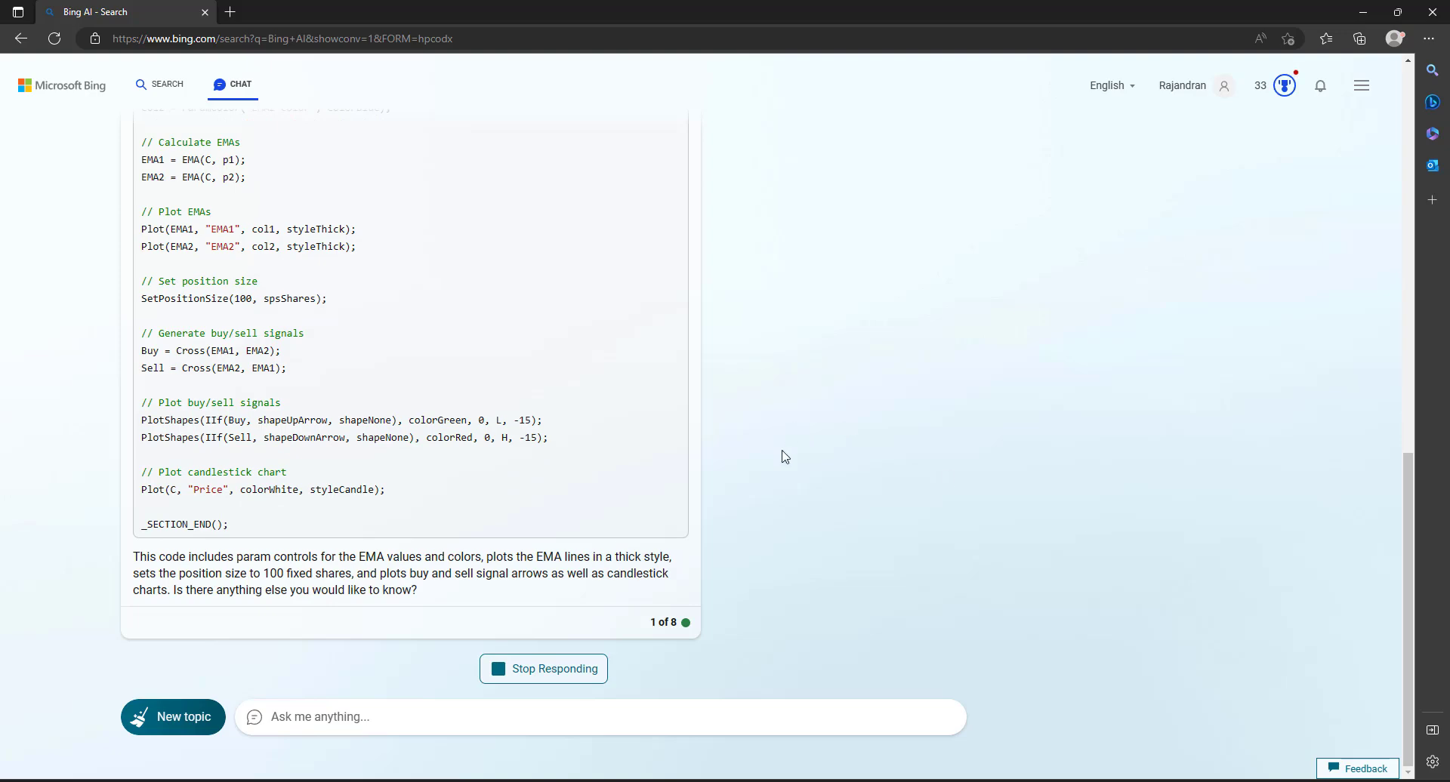
# Step: Select the full generated AFL code in Bing's reply
pyautogui.moveTo(246, 528); pyautogui.dragTo(158, 127)
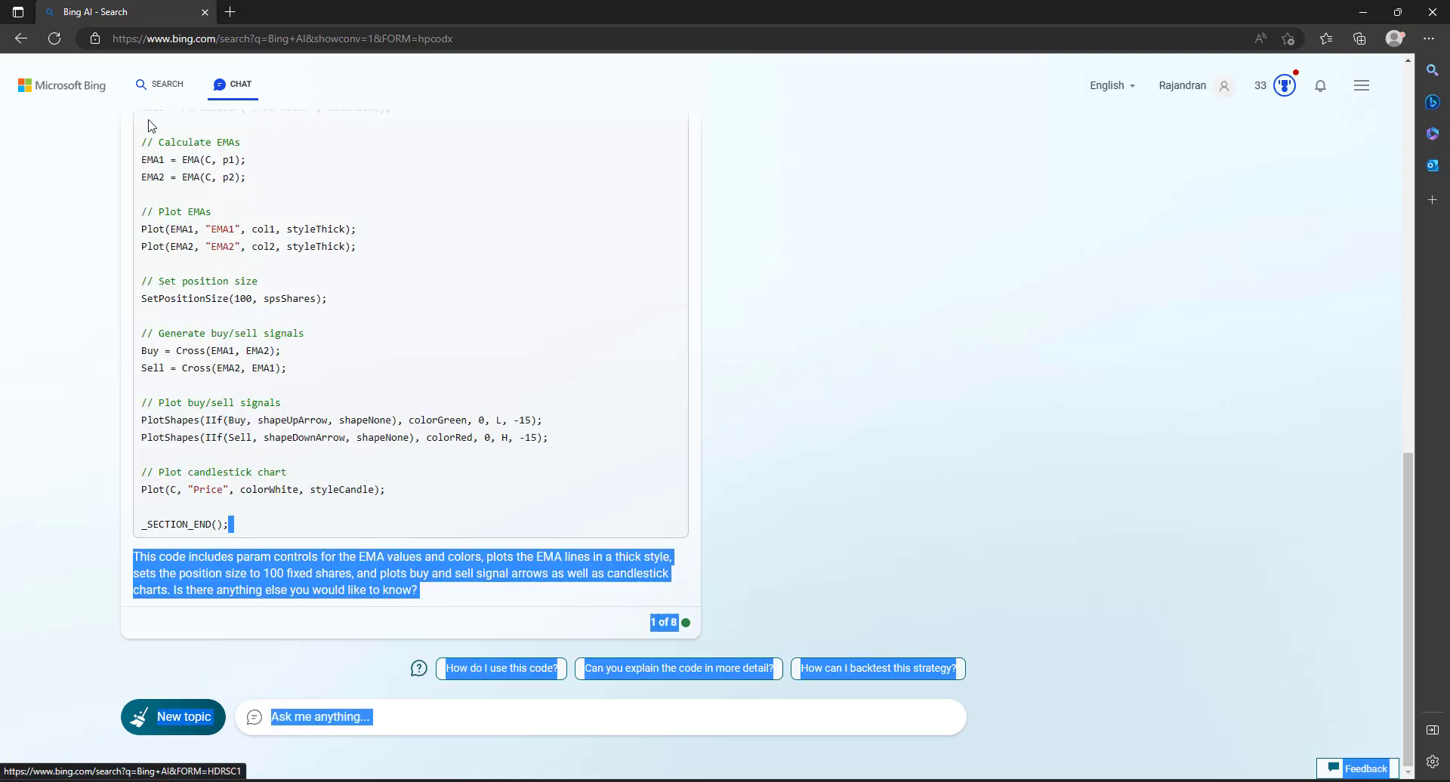
pyautogui.click(880, 311)
pyautogui.scroll(4, 880, 311)
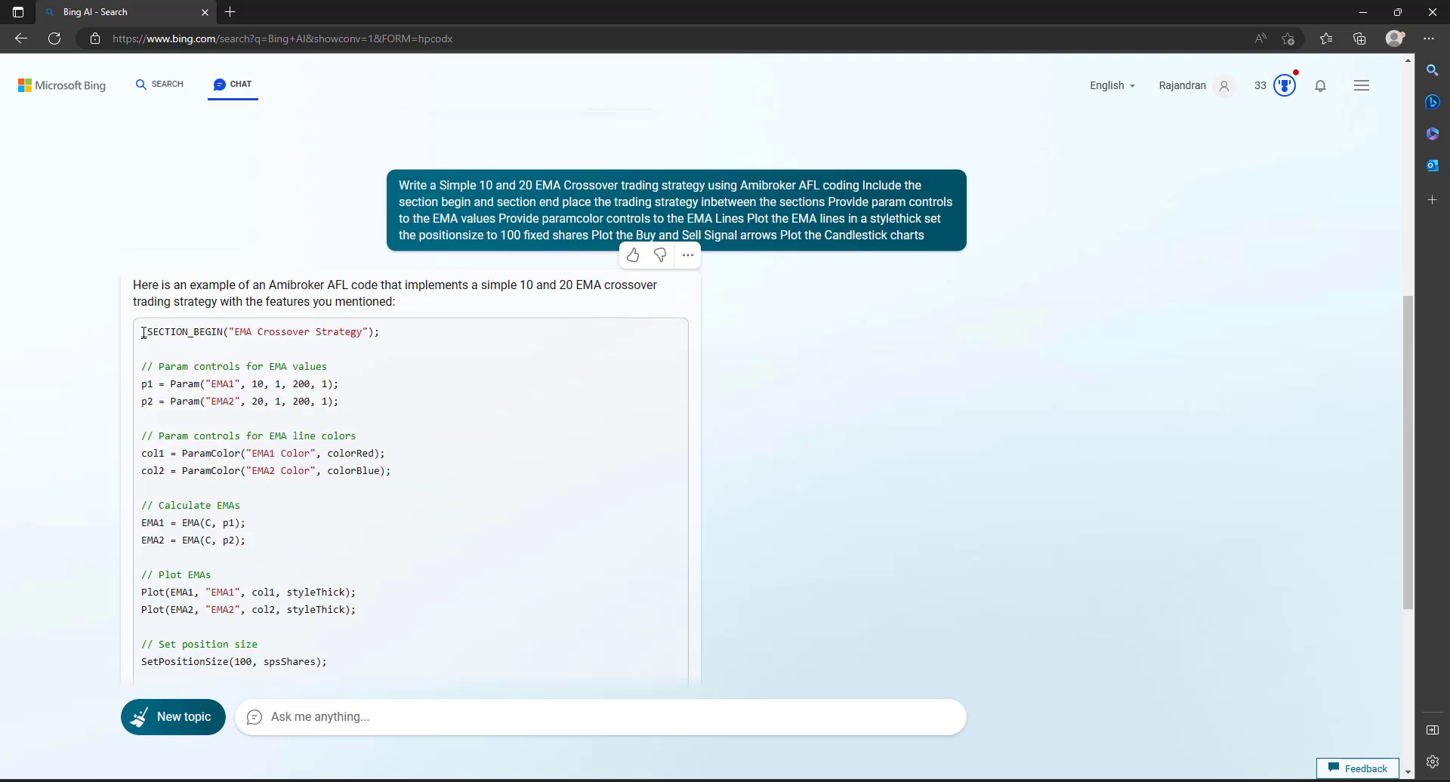
pyautogui.moveTo(140, 336)
pyautogui.mouseDown()
pyautogui.moveTo(271, 718)
pyautogui.moveTo(438, 524)
pyautogui.mouseUp()
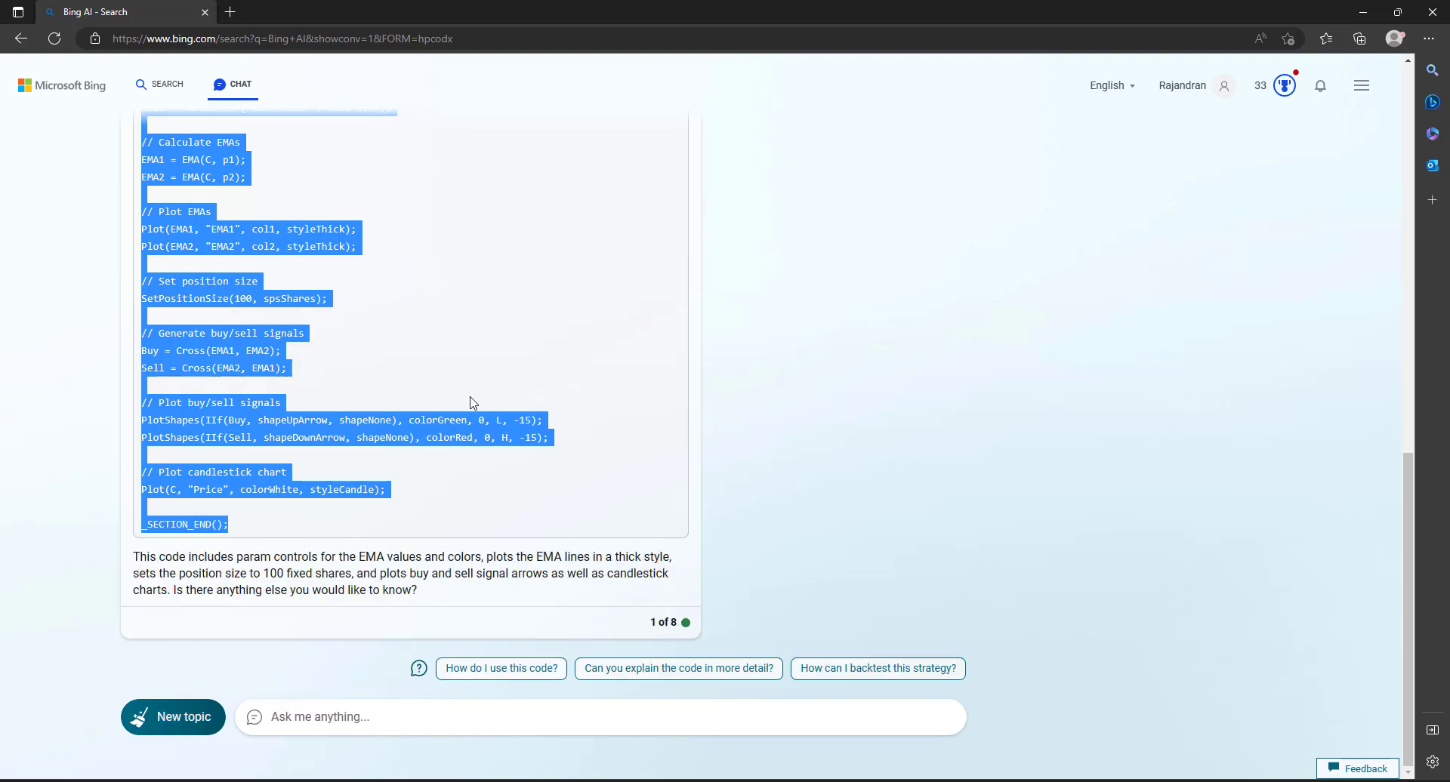
# Step: Paste the code into the empty Formula 643 in the AFL Formula Editor
pyautogui.click(895, 776)
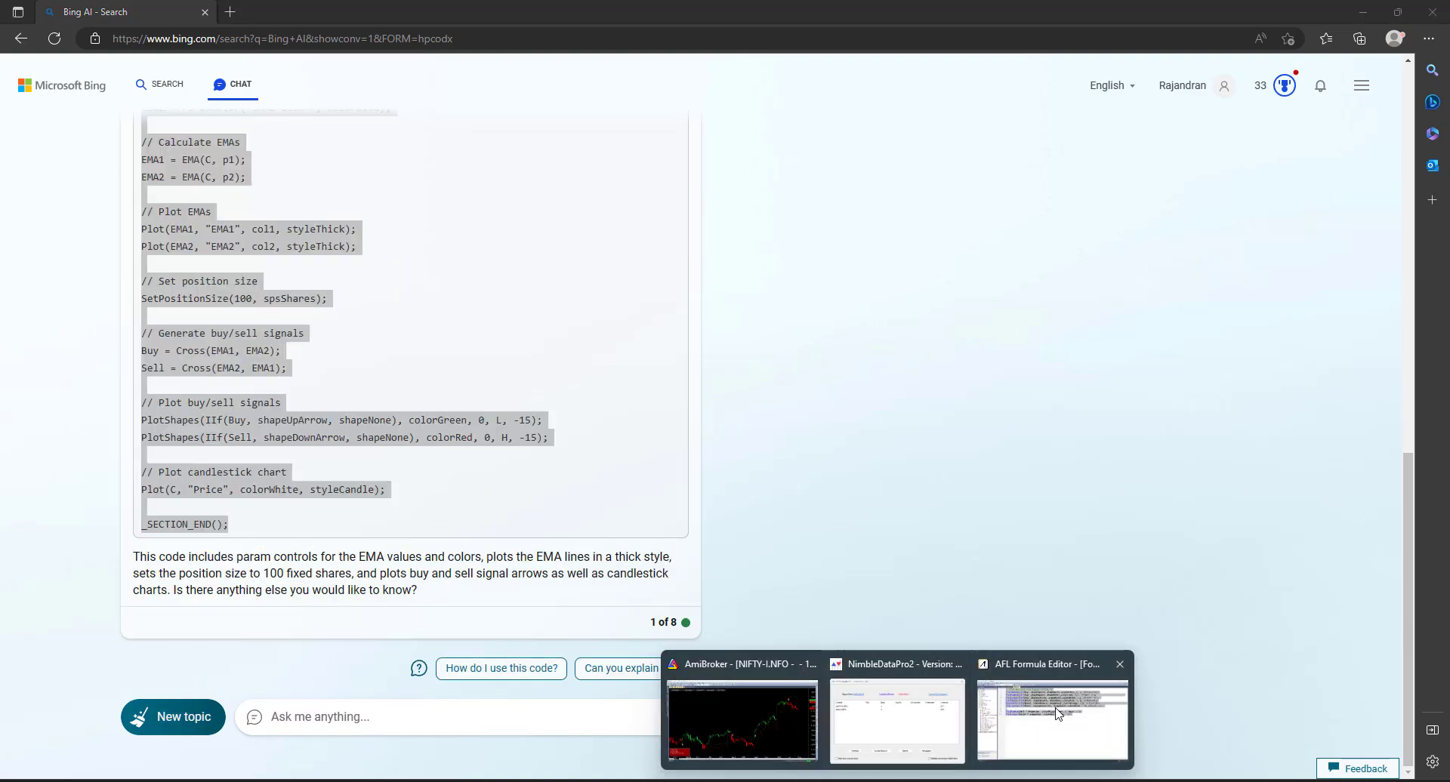
pyautogui.click(1057, 713)
pyautogui.click(432, 66)
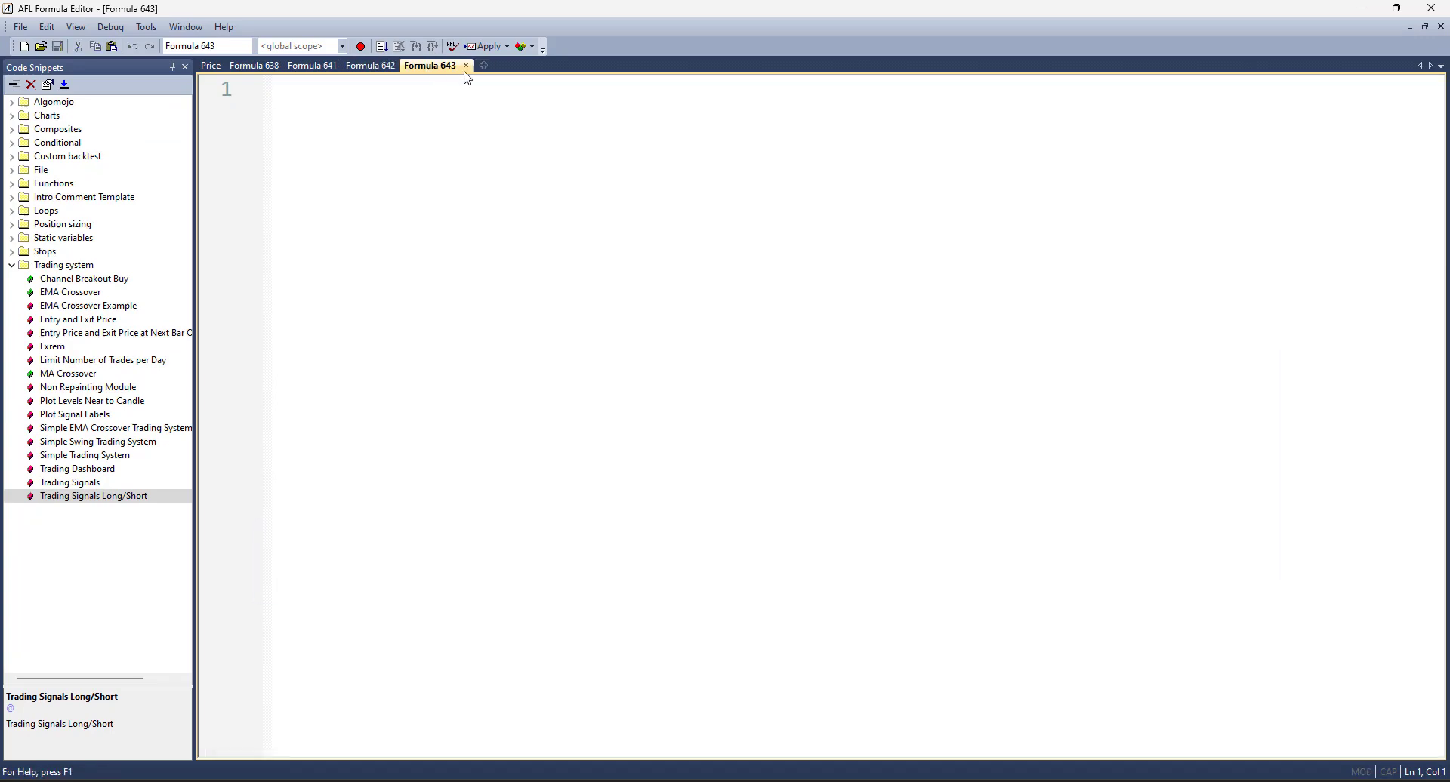
pyautogui.hotkey('ctrl', 'v')
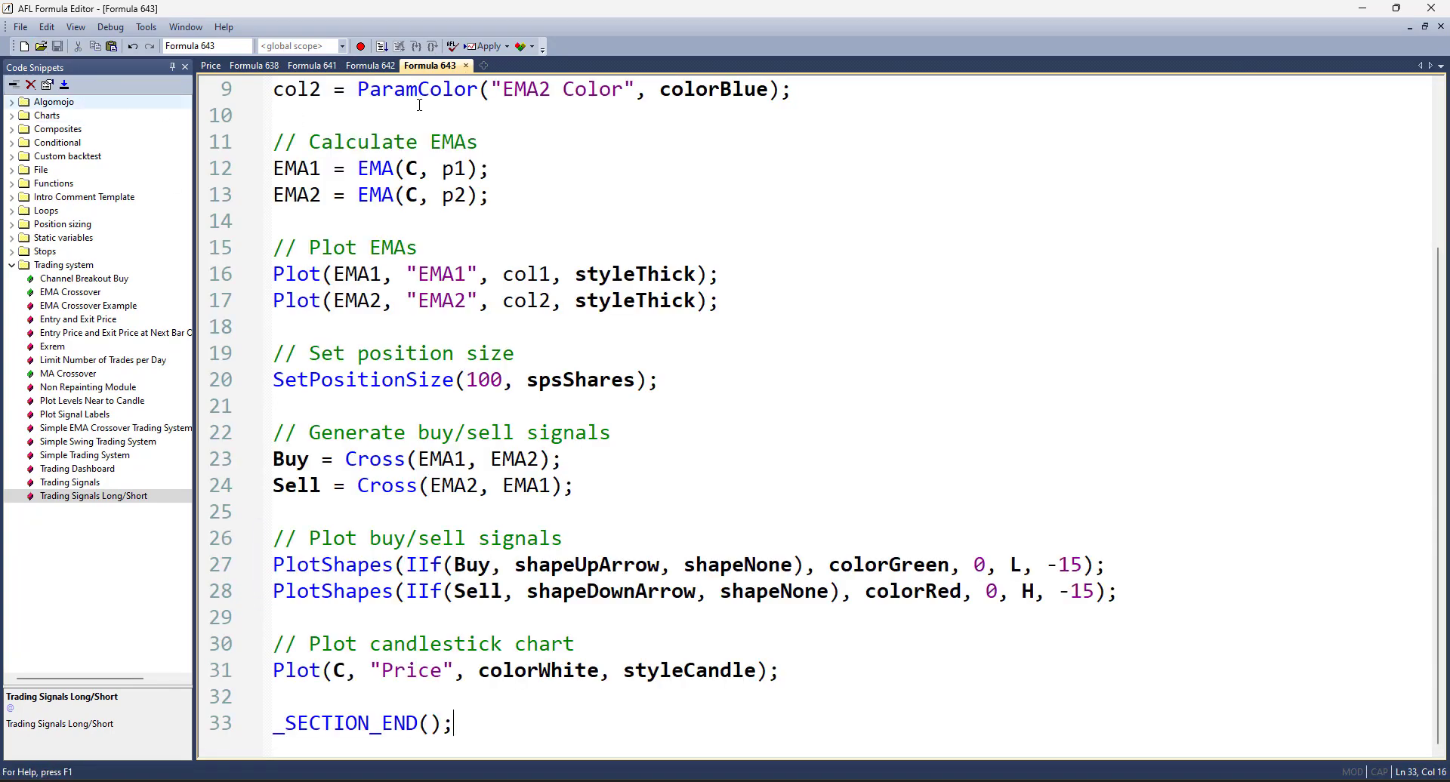
pyautogui.hotkey('alt', 'Tab')
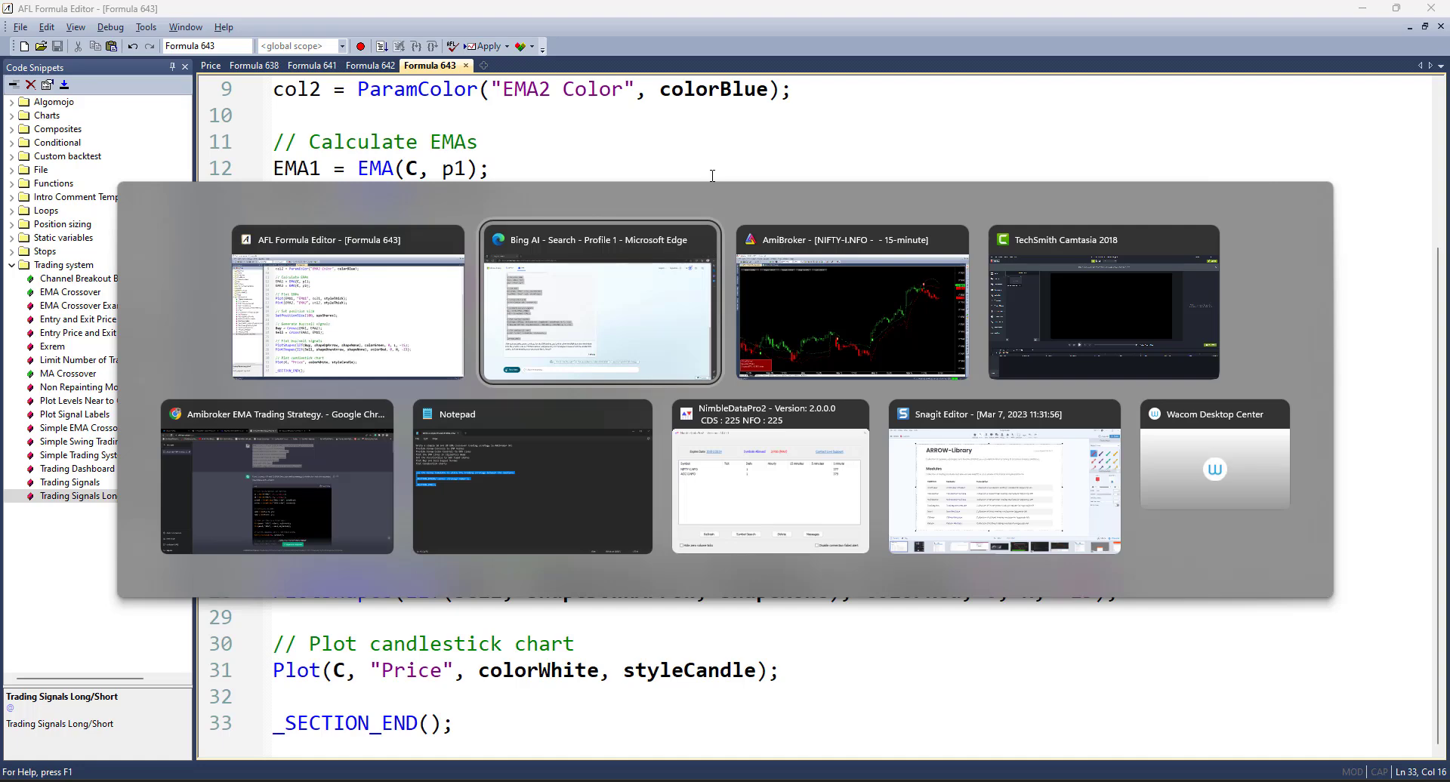
pyautogui.hotkey('alt', 'Tab')
# Step: Remove the old EMA pane, create a blank chart with Formula 643, and delete its empty top pane
pyautogui.rightClick(385, 655)
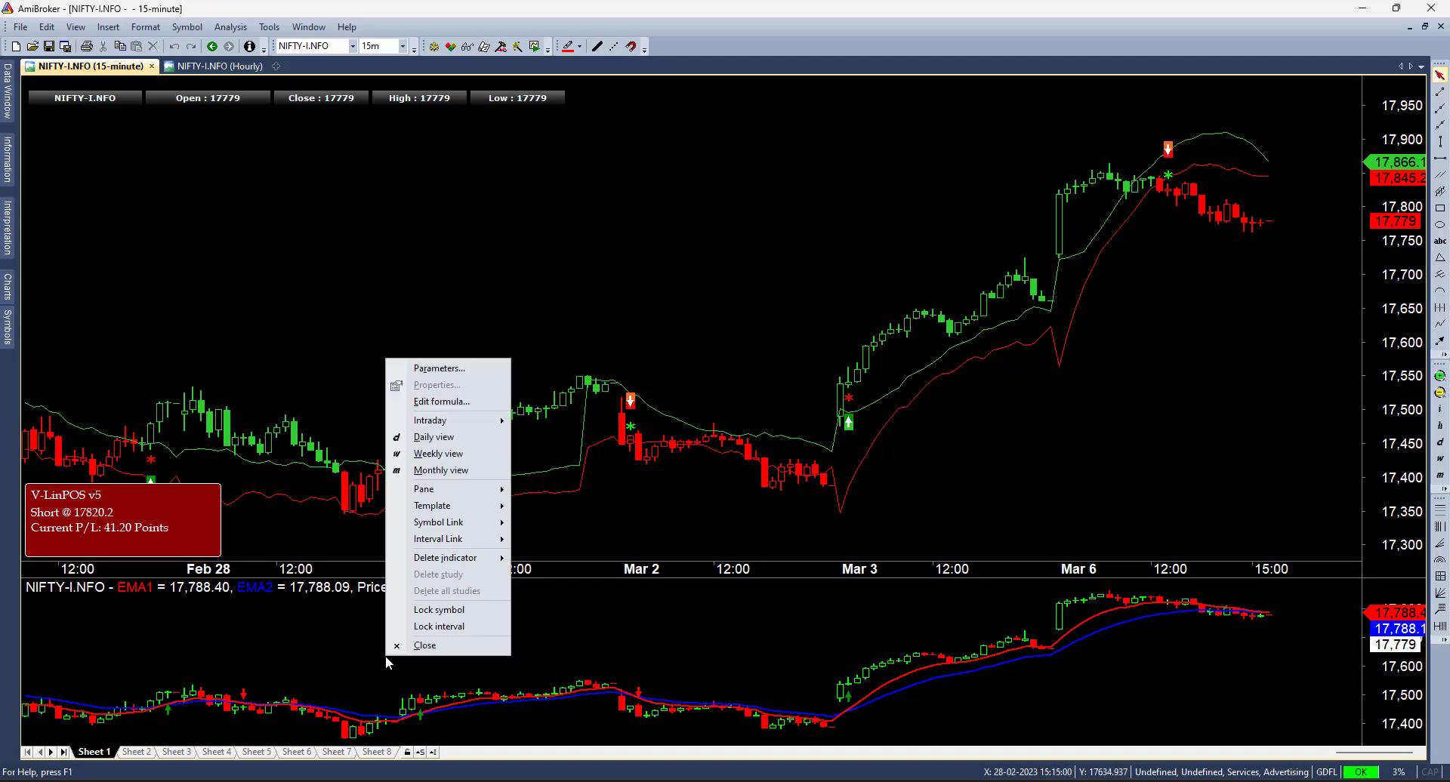
pyautogui.click(400, 654)
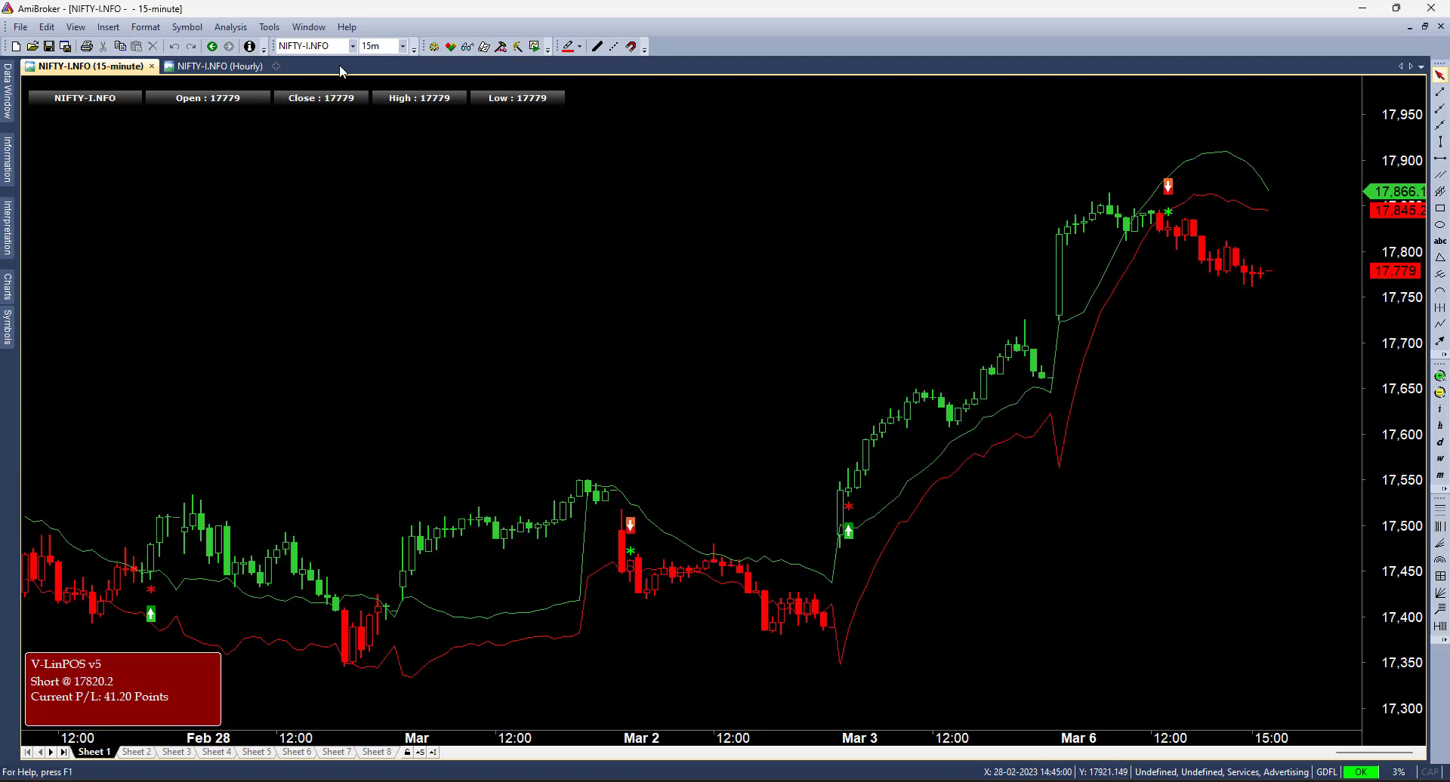
pyautogui.click(277, 68)
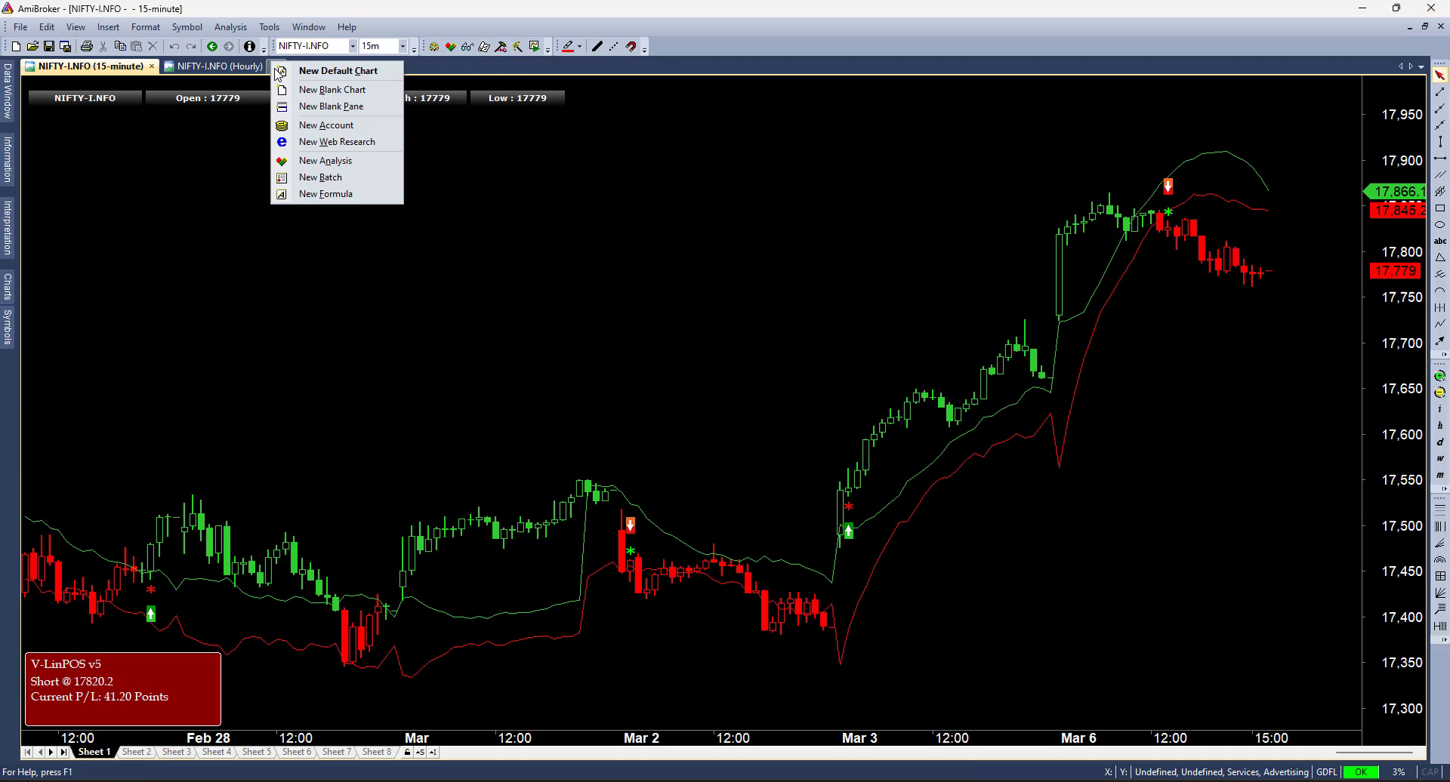
pyautogui.click(344, 90)
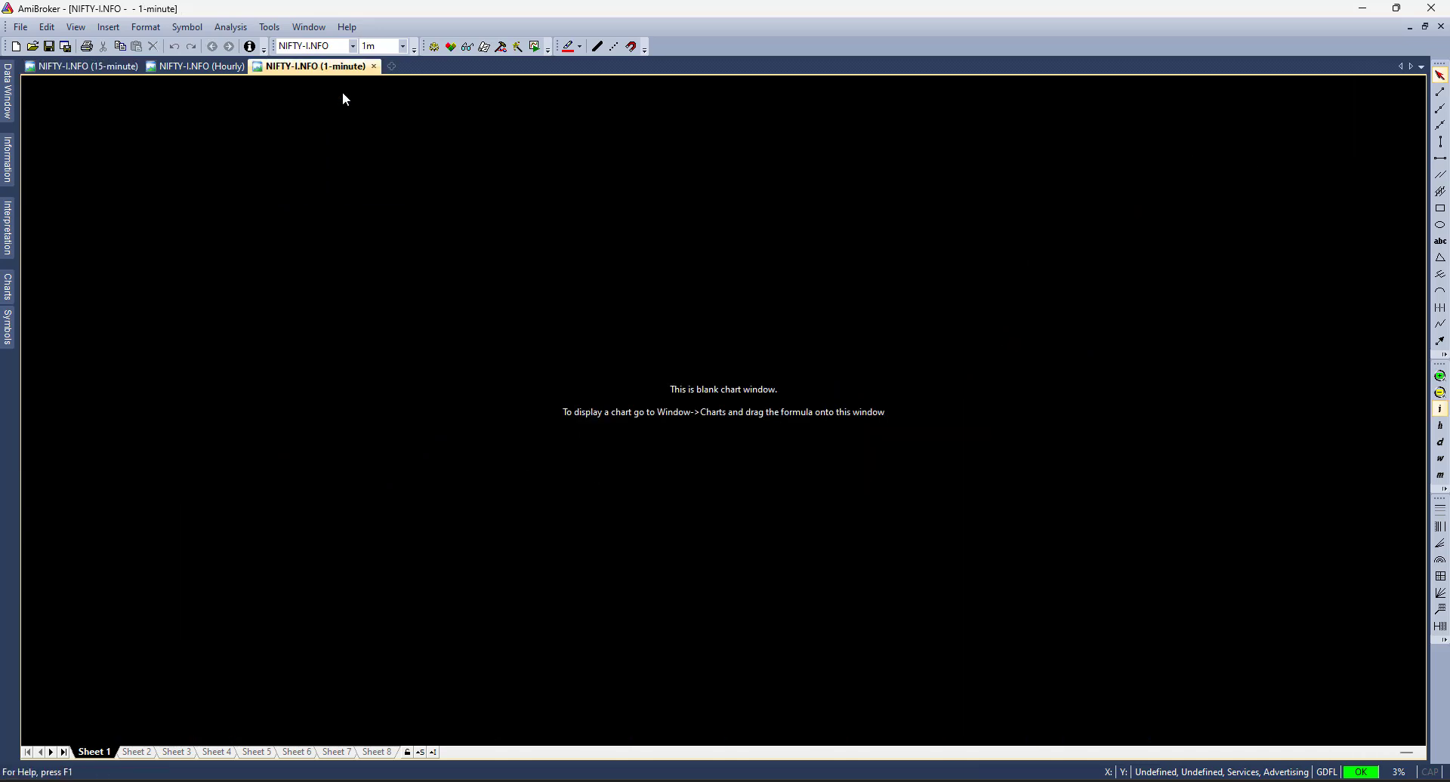
pyautogui.hotkey('alt', 'Tab')
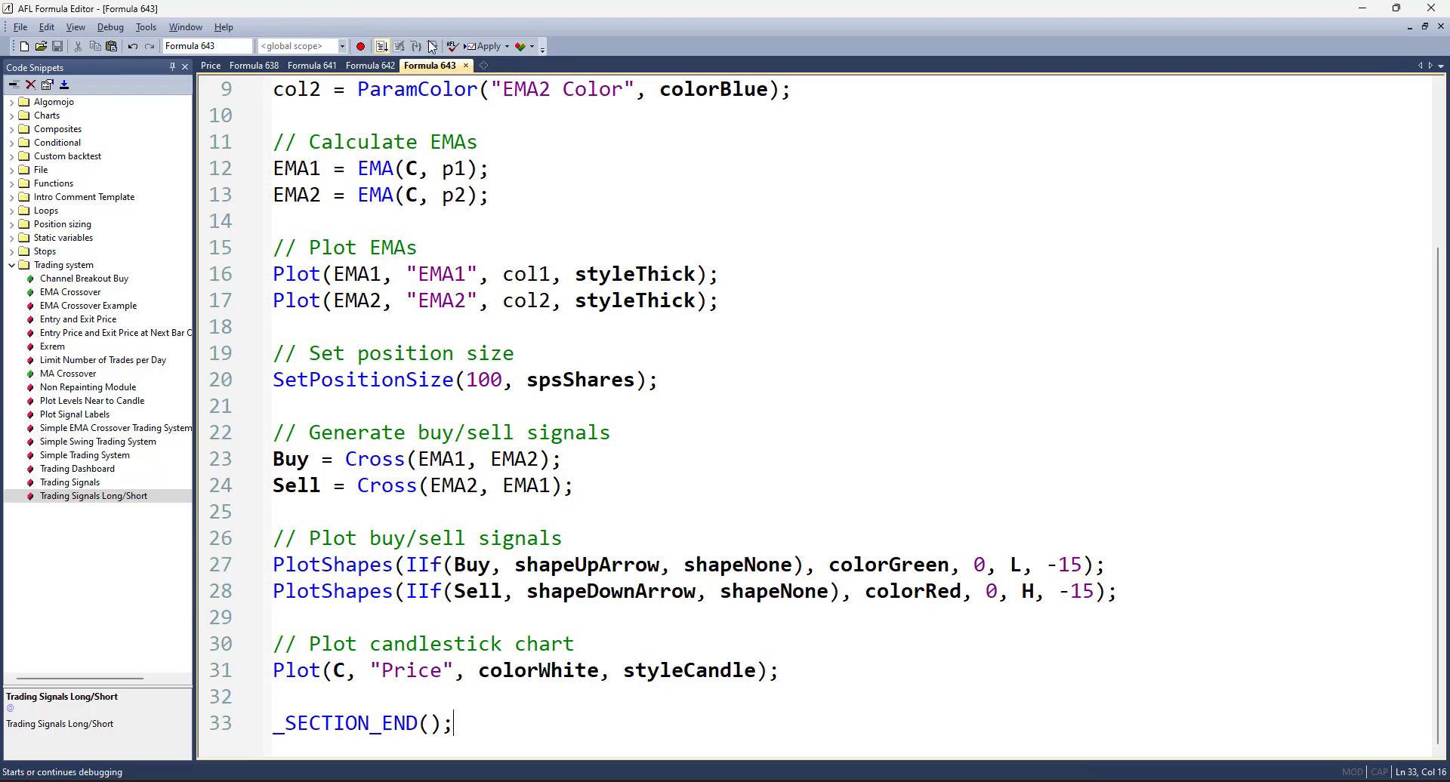
pyautogui.hotkey('alt', 'Tab')
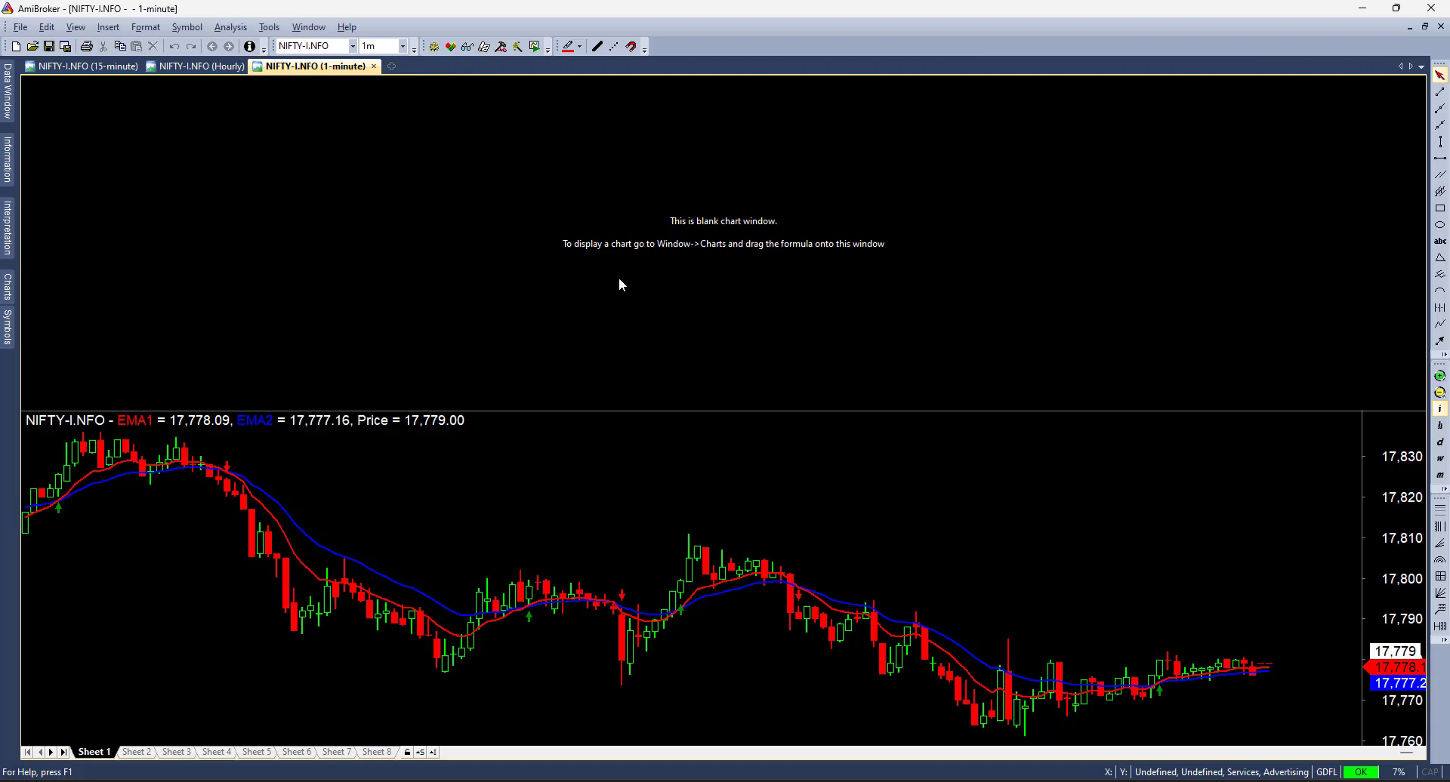
pyautogui.rightClick(367, 211)
pyautogui.click(409, 498)
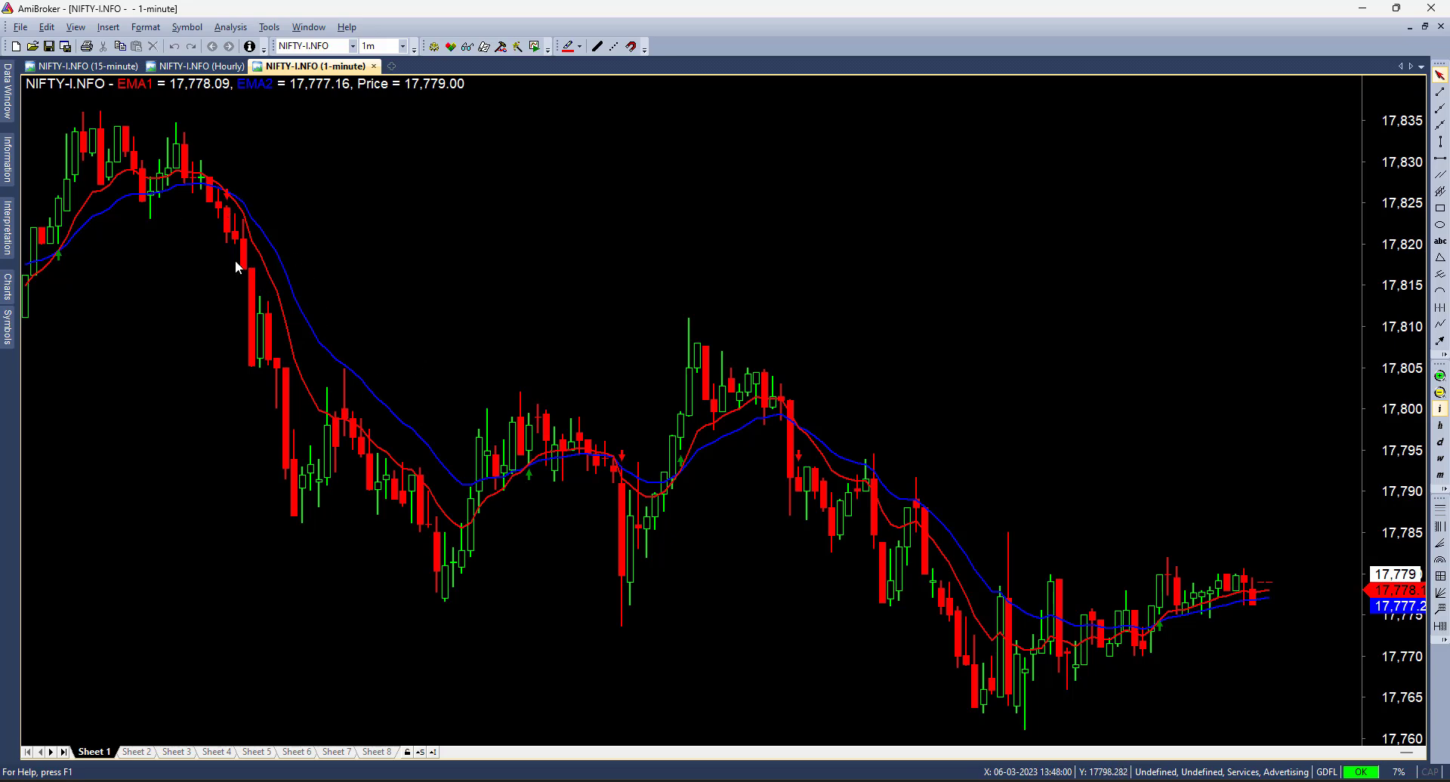
pyautogui.moveTo(462, 425)
pyautogui.hotkey('alt', 'Tab')
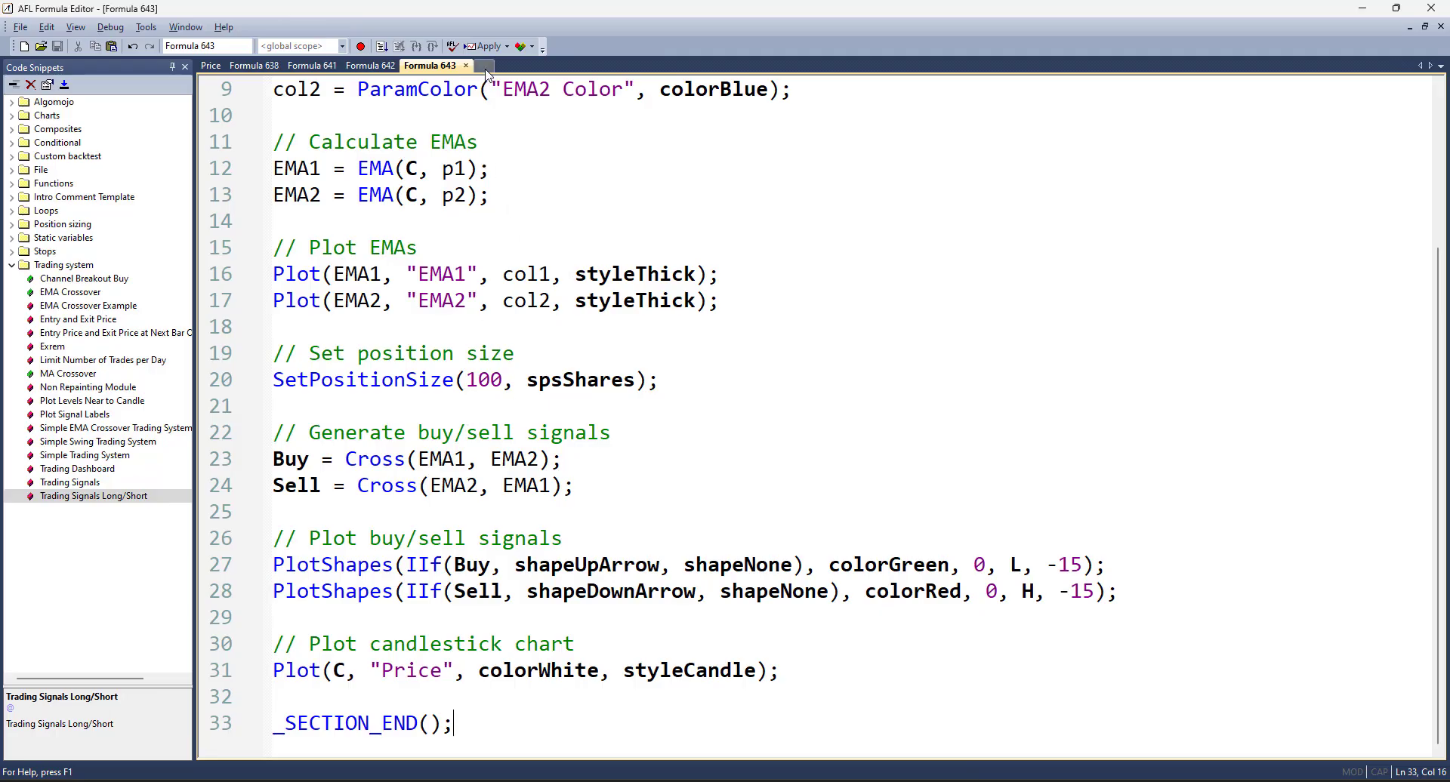
# Step: Create a new Formula 644 holding the Trading Signals buy/sell shapes snippet
pyautogui.click(487, 74)
pyautogui.doubleClick(68, 484)
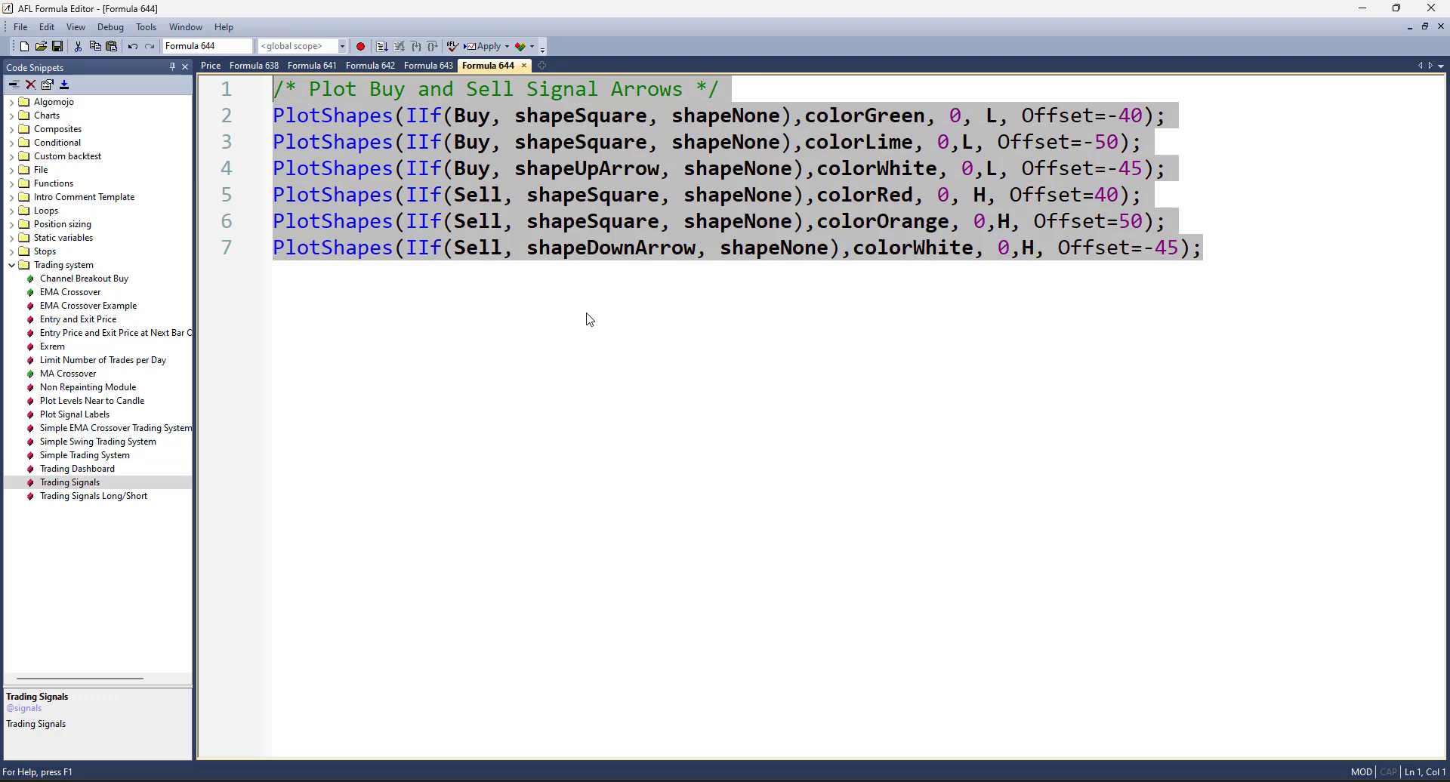
pyautogui.hotkey('alt', 'Tab')
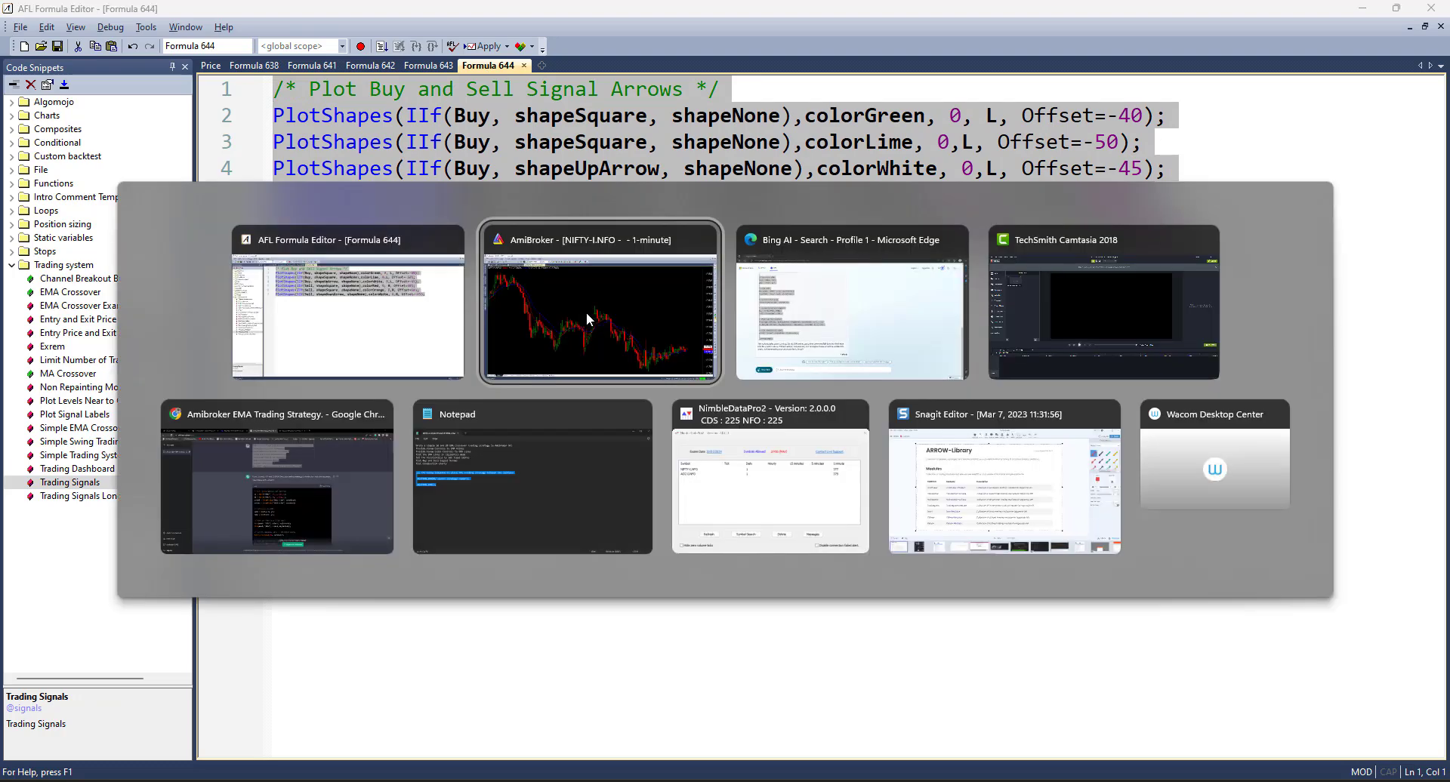
pyautogui.hotkey('alt', 'Tab')
# Step: Ask Bing to replace the PlotShapes lines with the pasted Trading Signals snippet
pyautogui.click(402, 712)
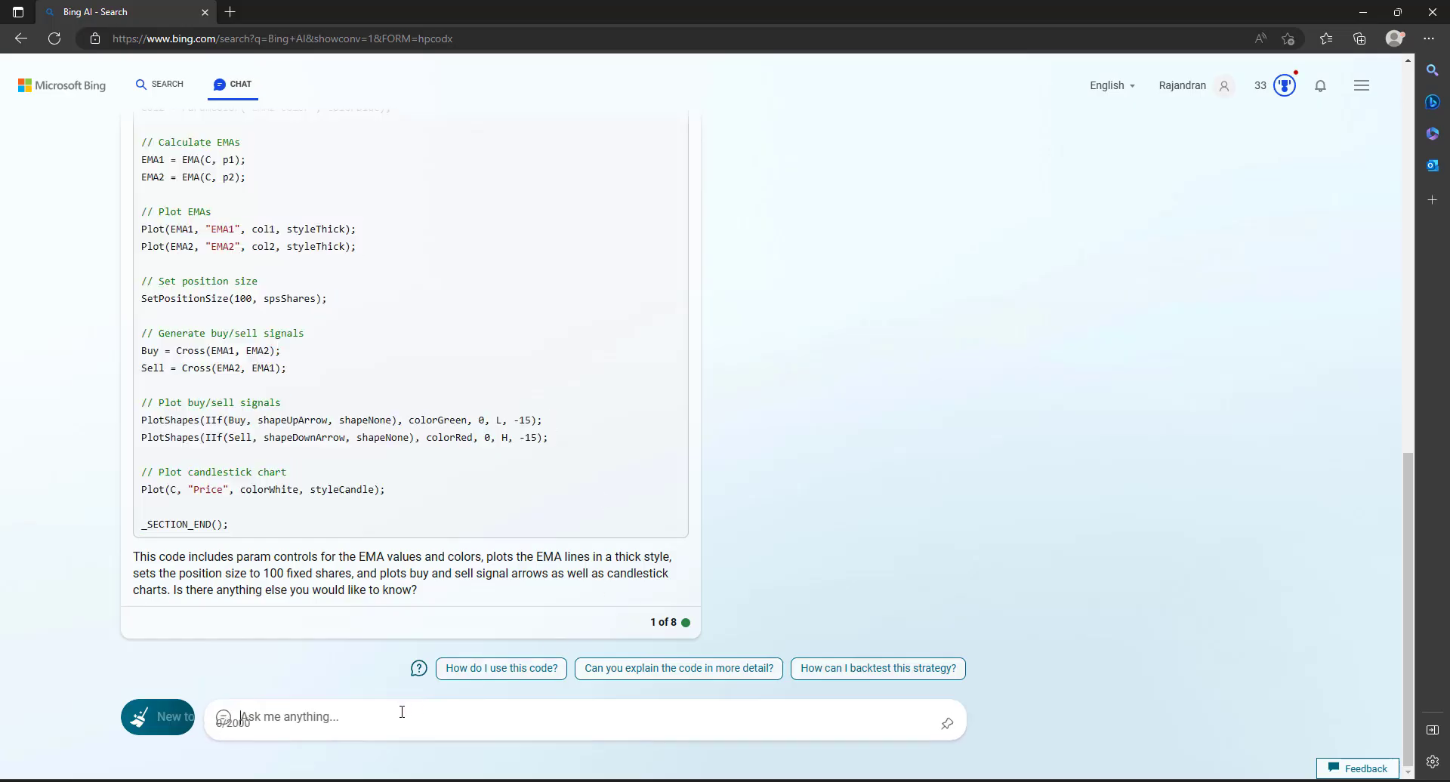
pyautogui.write('replac')
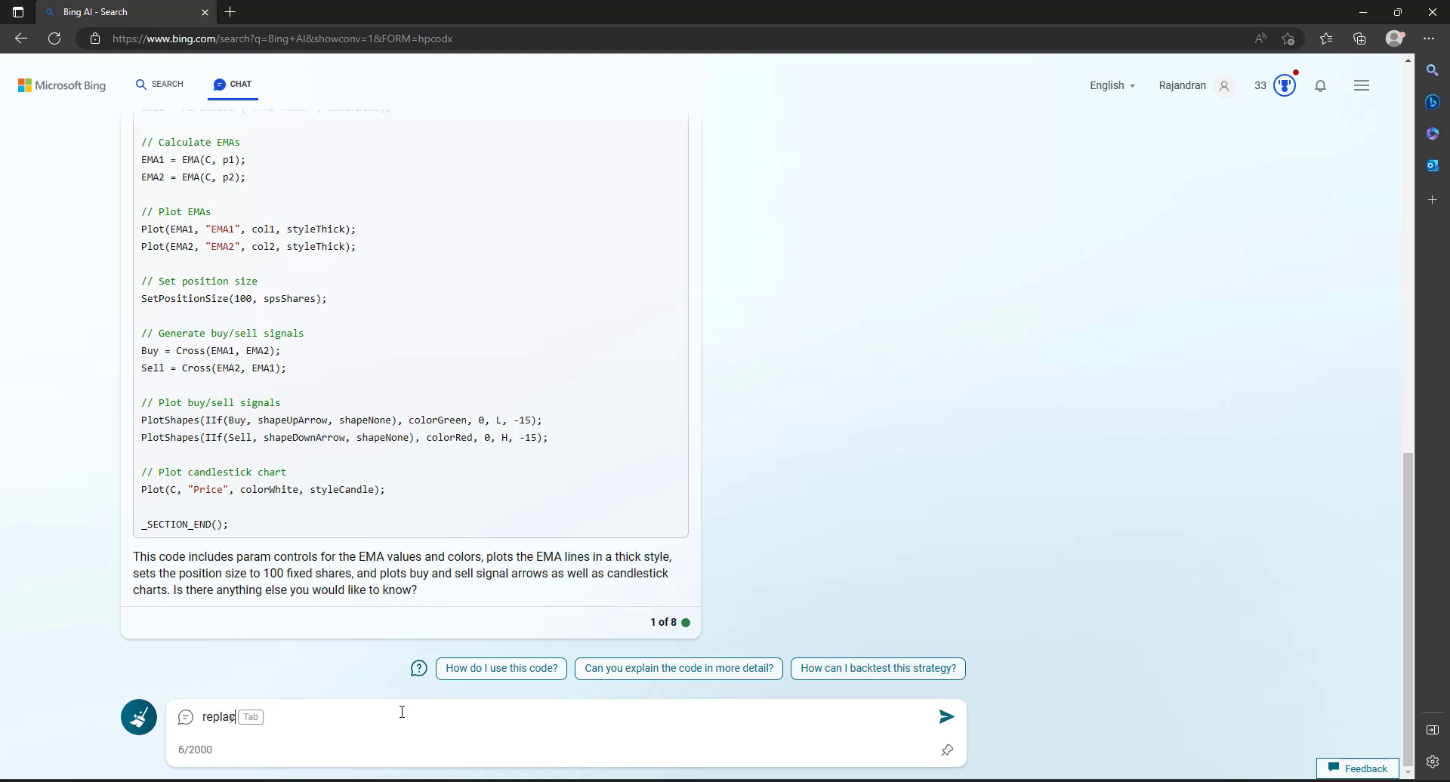
pyautogui.write('e the plotsha')
pyautogui.write('pes')
pyautogui.moveTo(152, 420); pyautogui.dragTo(562, 449)
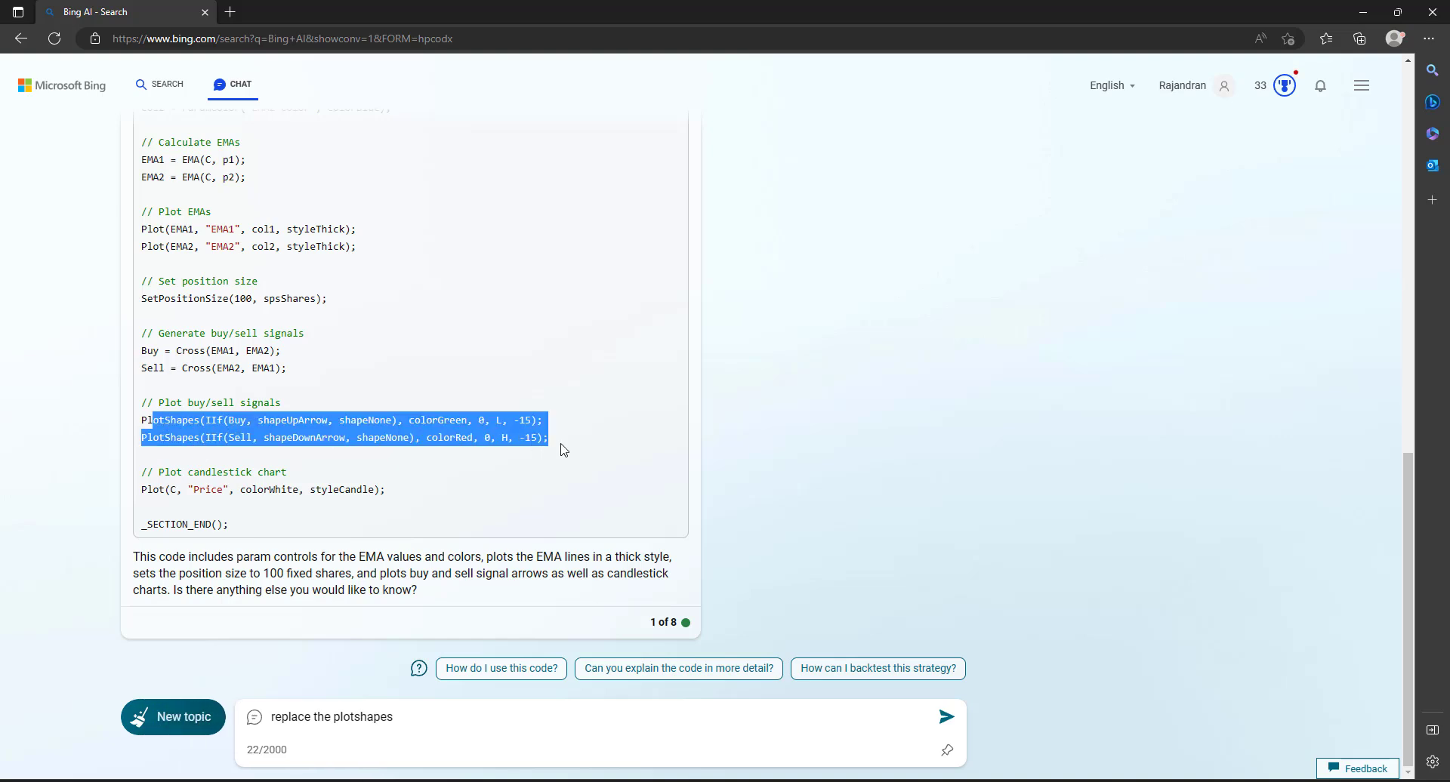
pyautogui.click(416, 718)
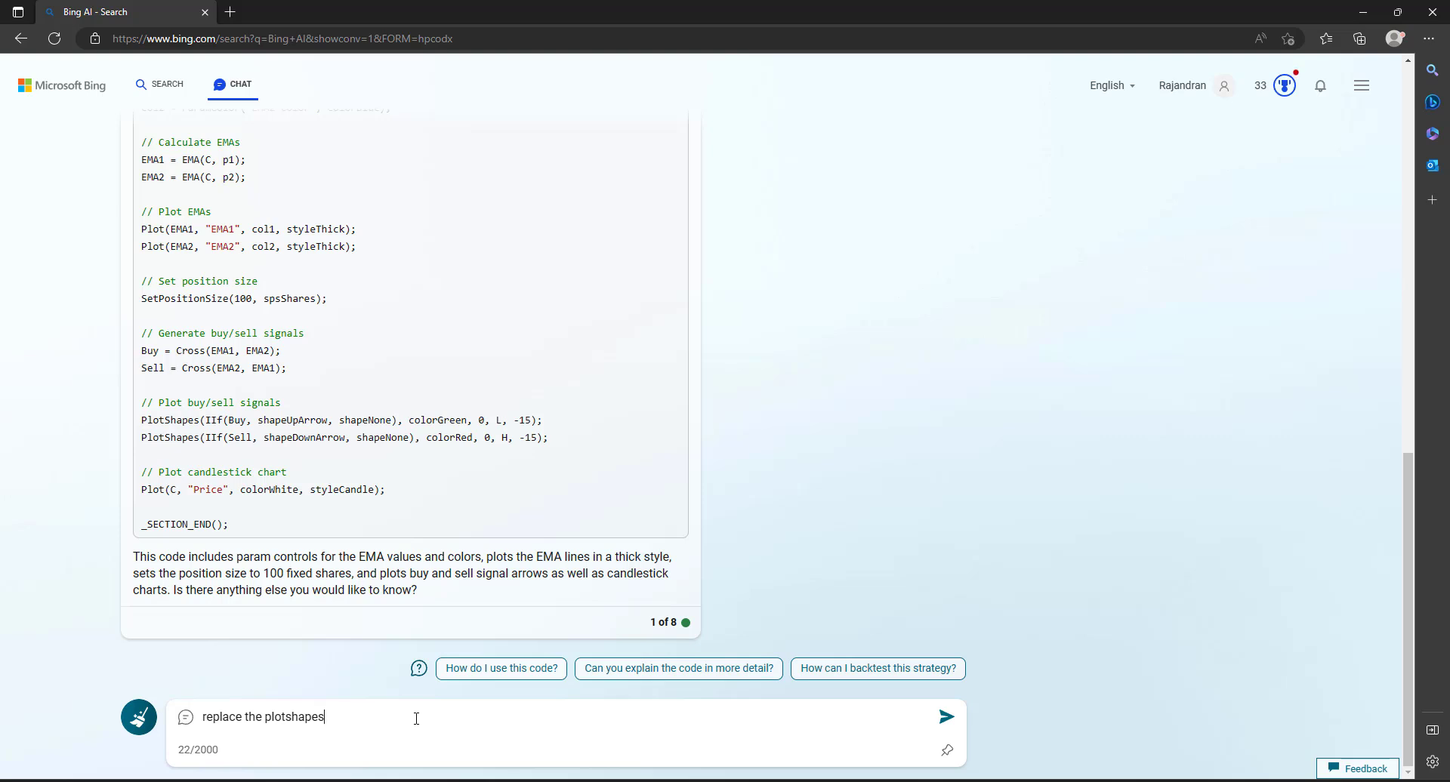
pyautogui.write(' with th')
pyautogui.write('e following c')
pyautogui.write('ode snippet')
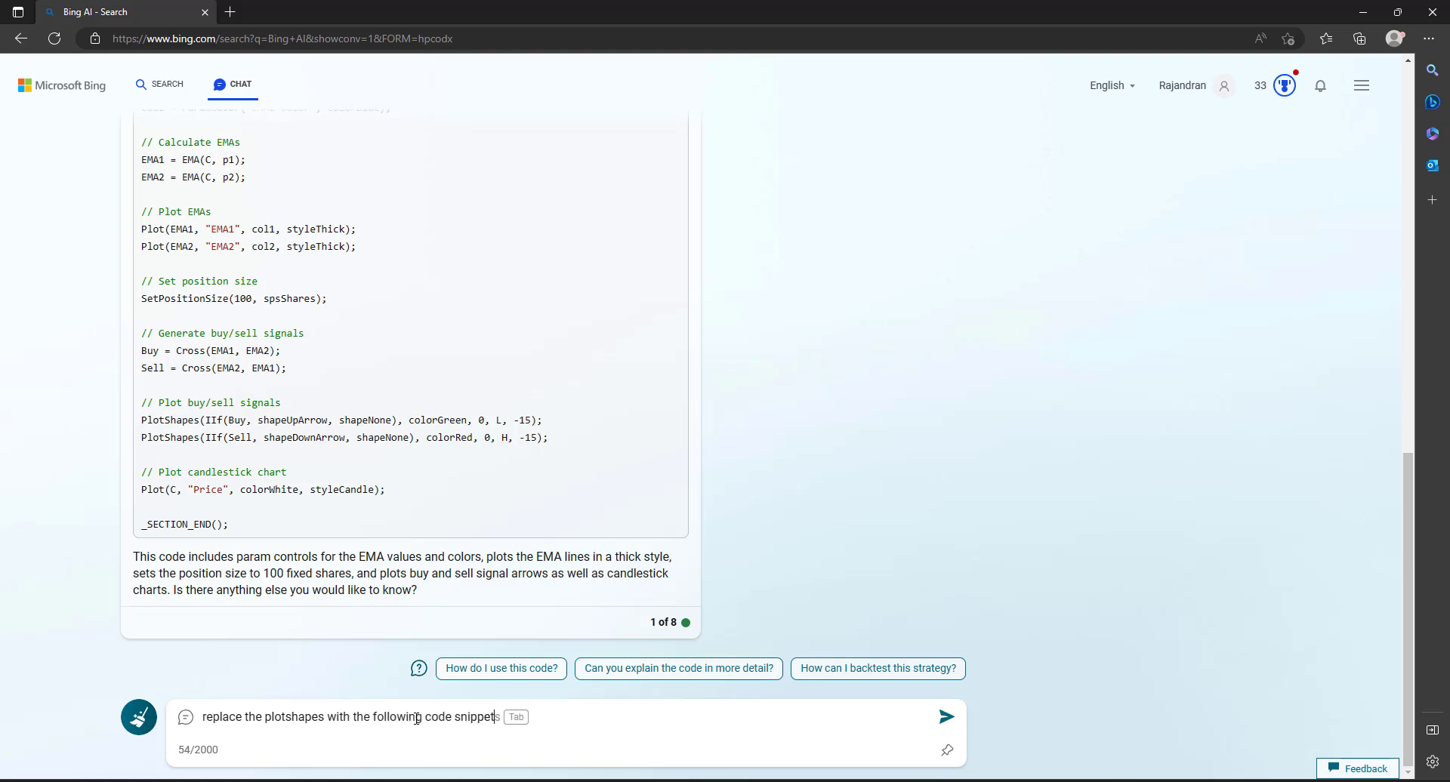
pyautogui.hotkey('shift', 'Return')
pyautogui.hotkey('shift', 'Return')
pyautogui.write('/* Plot Buy and Sell Signal Arrows */ PlotShapes(IIf(Buy, shapeSquare, shapeNone),colorGreen, 0, L, Offset=-40); PlotShapes(IIf(Buy, shapeSquare, shapeNone),colorLime, 0,L, Offset=-50); PlotShapes(IIf(Buy, shapeUpArrow, shapeNone),colorWhite, 0,L, Offset=-45); PlotShapes(IIf(Sell, shapeSquare, shapeNone),colorRed, 0, H, Offset=40); PlotShapes(IIf(Sell, shapeSquare, shapeNone),colorOrange, 0,H, Offset=50); PlotShapes(IIf(Sell, shapeDownArrow, shapeNone),colorWhite, 0,H, Offset=-45);')
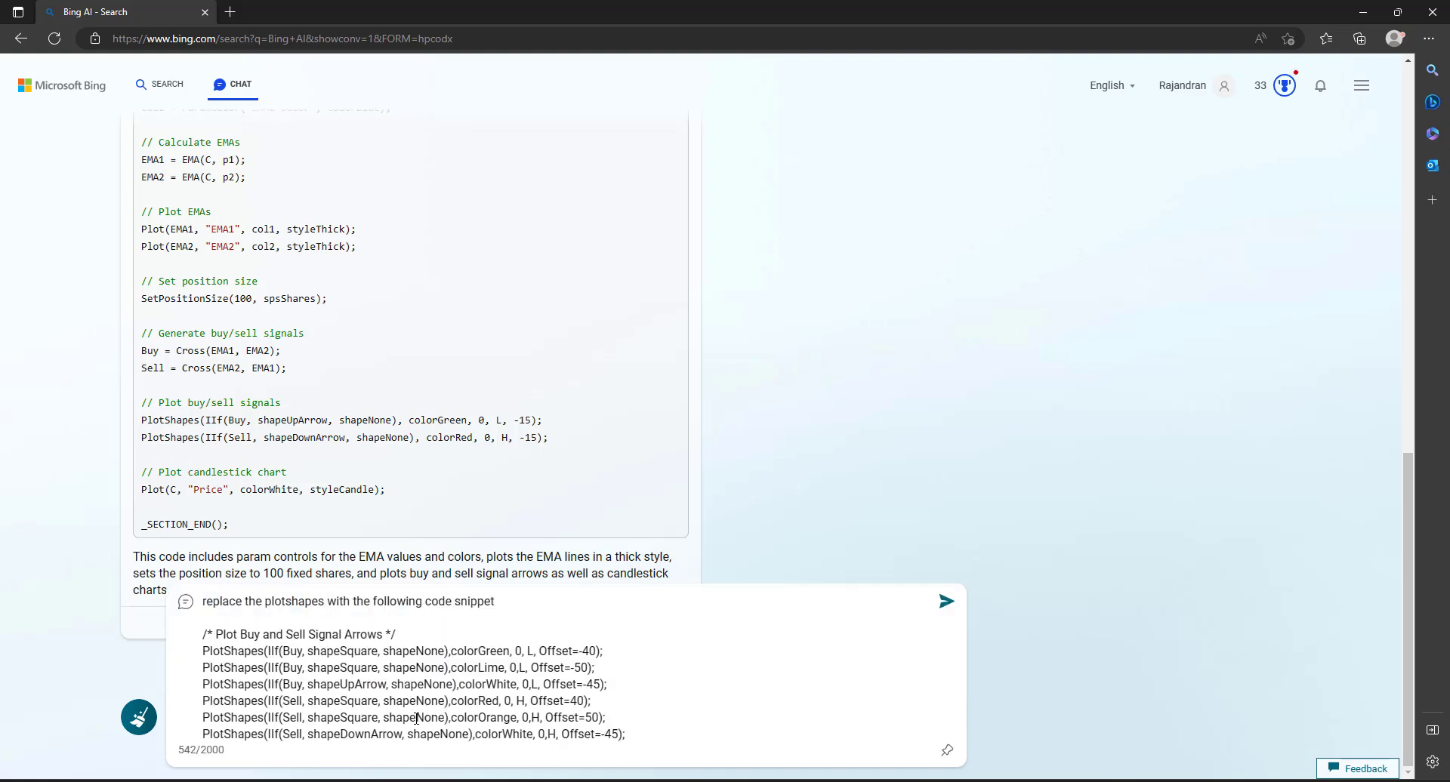
pyautogui.press('Return')
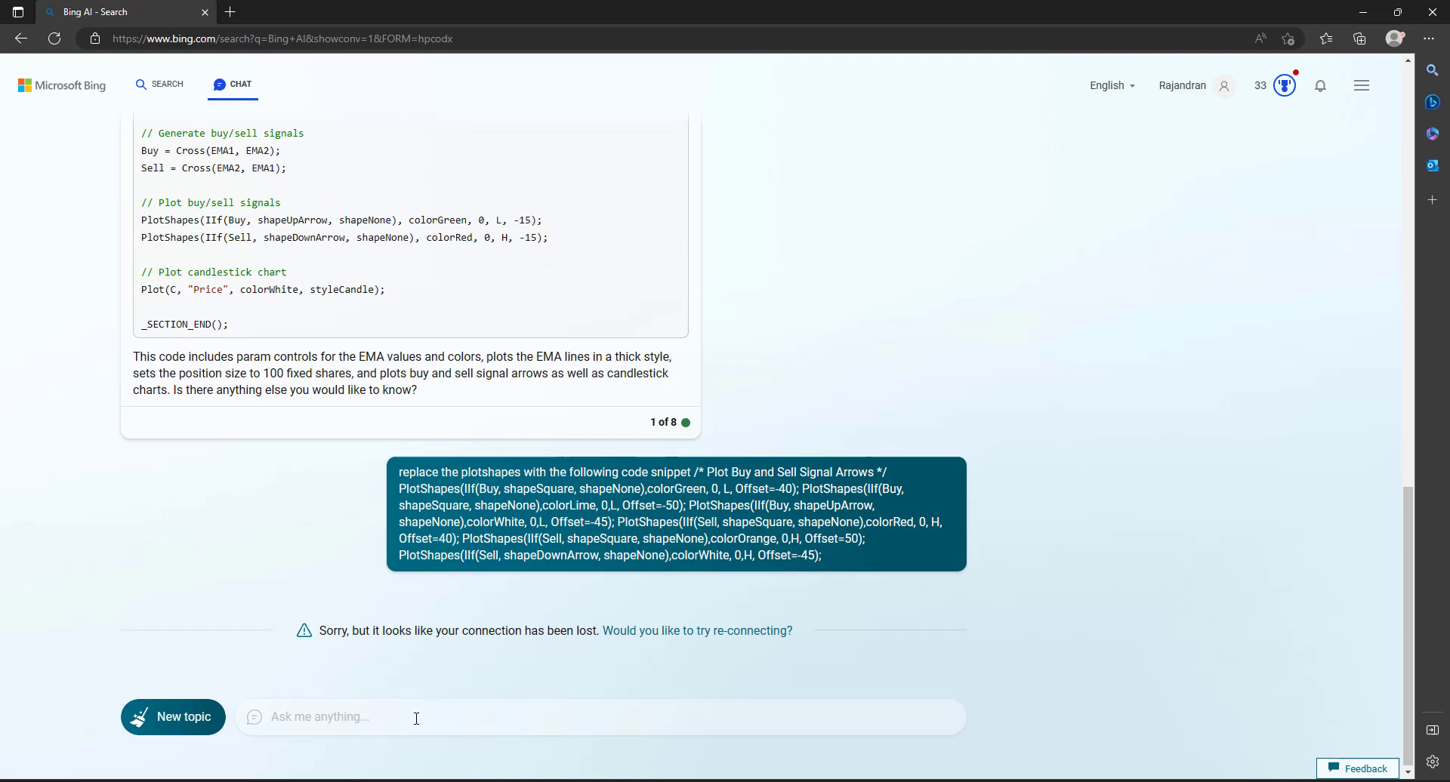
# Step: Reconnect so Bing regenerates the code with the six new PlotShapes lines
pyautogui.click(686, 631)
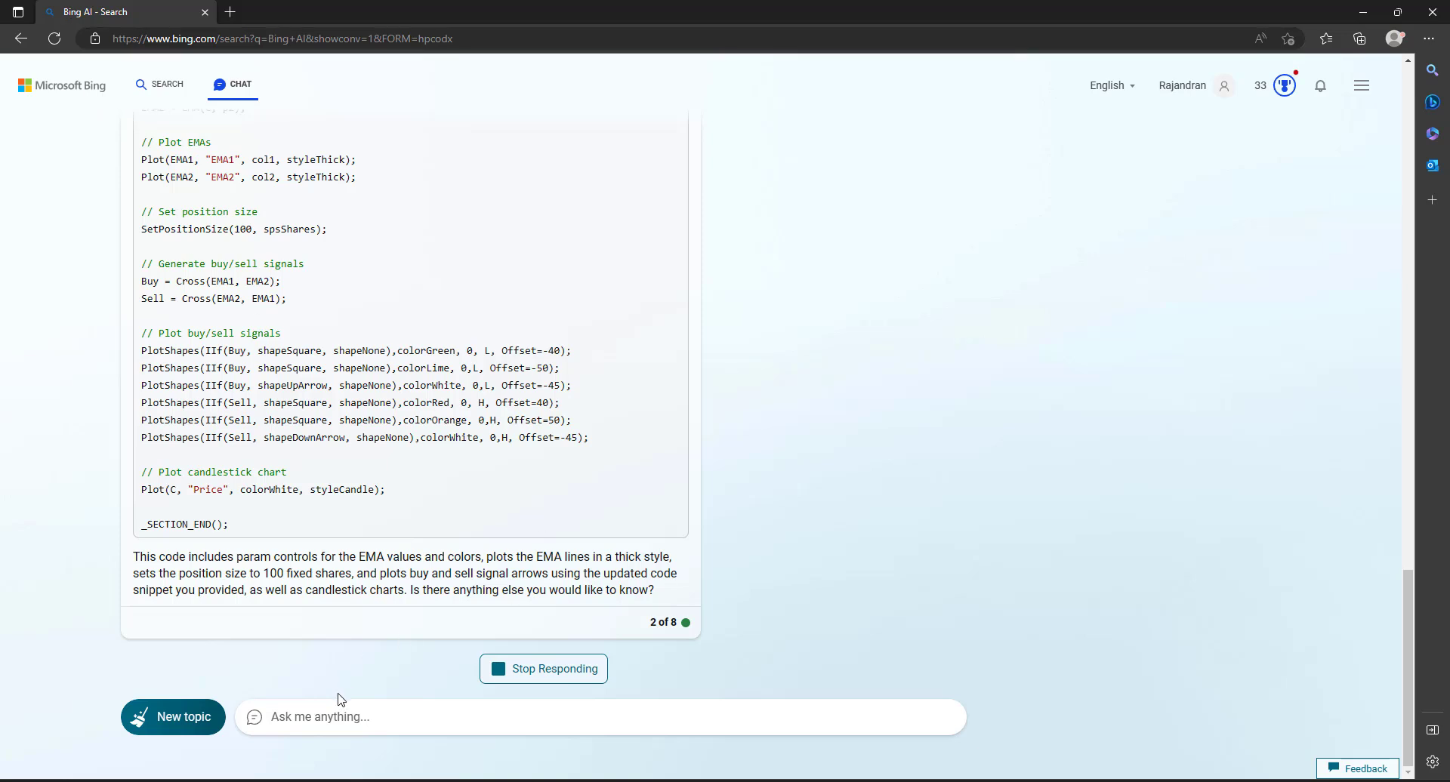
# Step: Ask Bing to also generate Short and Cover signals, with Short equal to Sell and Cover equal to Buy
pyautogui.click(324, 716)
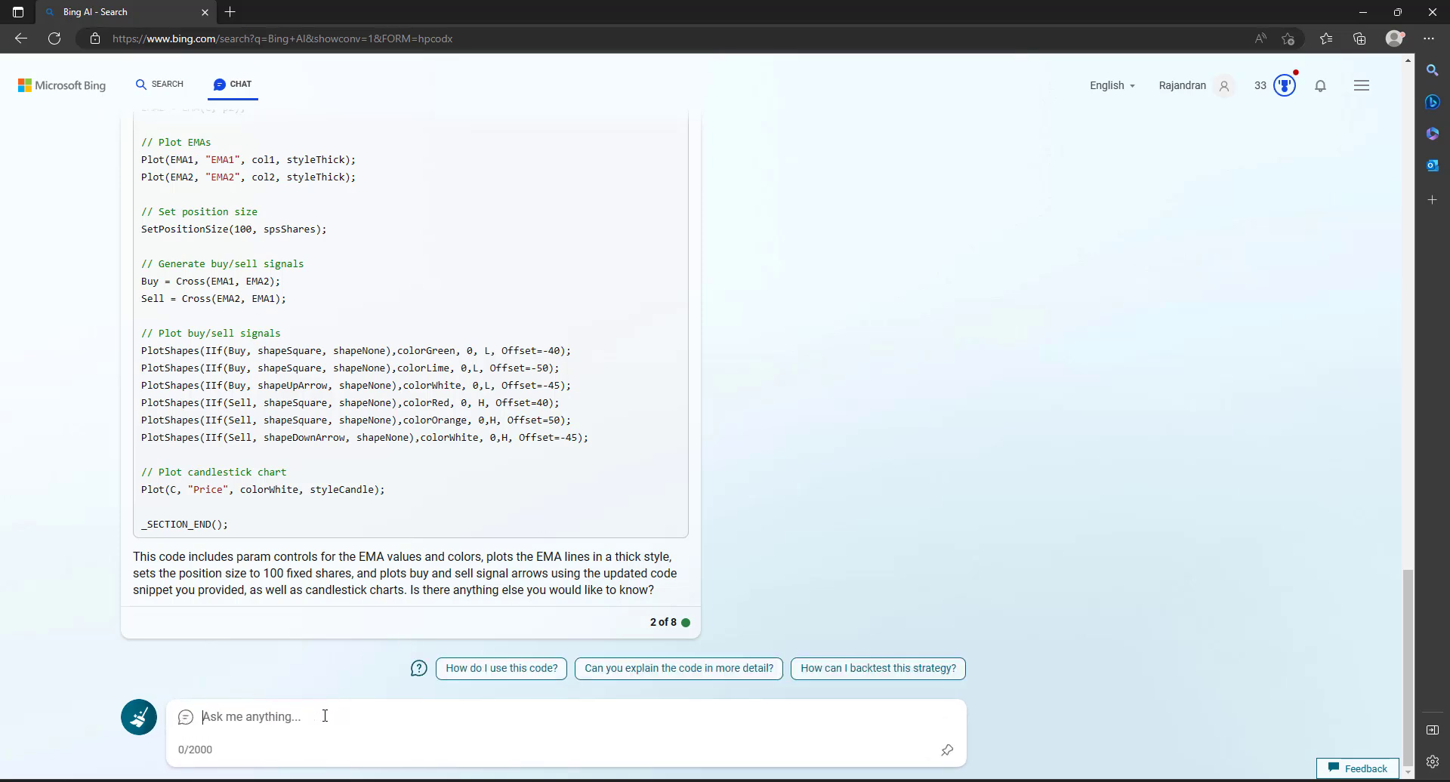
pyautogui.write('Generate ')
pyautogui.write('short and cove')
pyautogui.write('r signals as well')
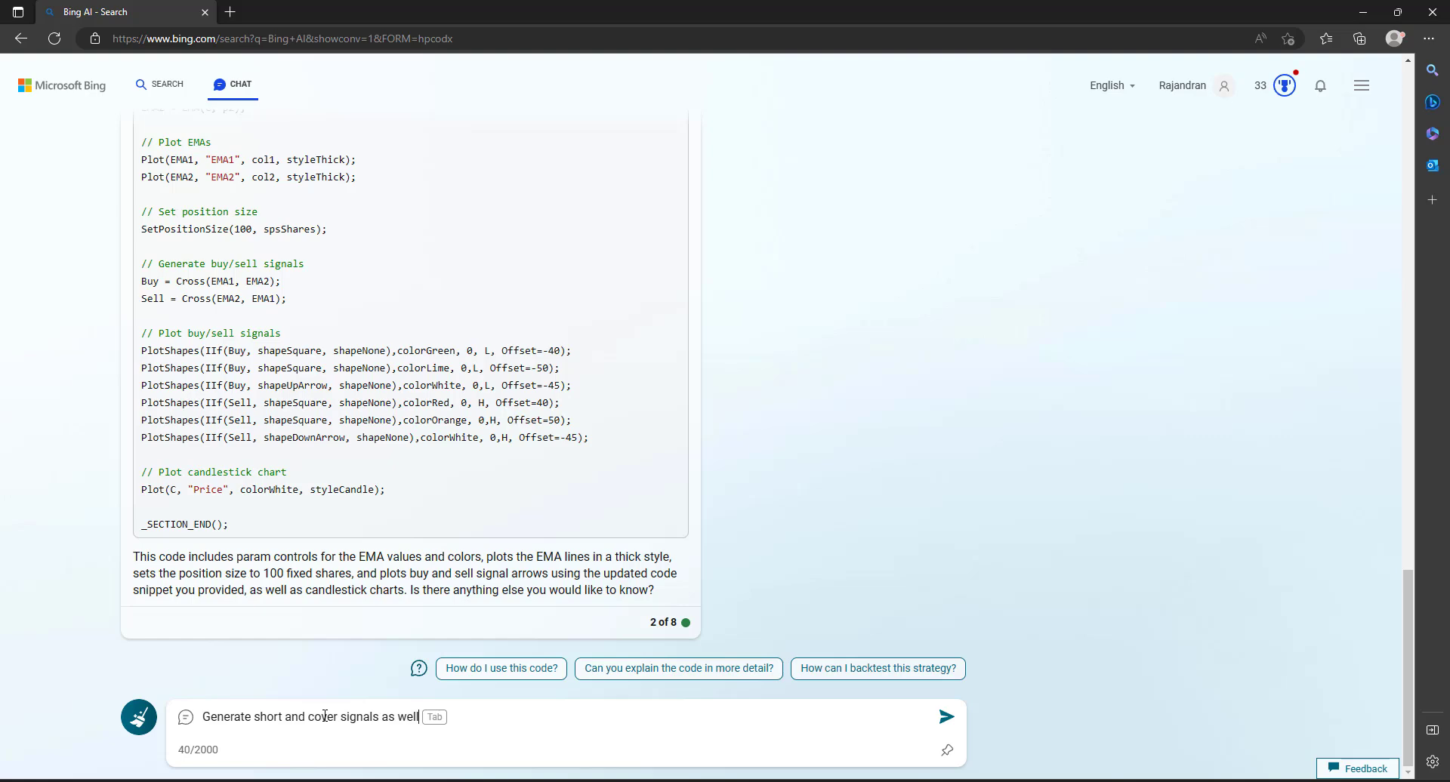
pyautogui.write(' where sho')
pyautogui.write('i')
pyautogui.write('ell ')
pyautogui.write('and cover ')
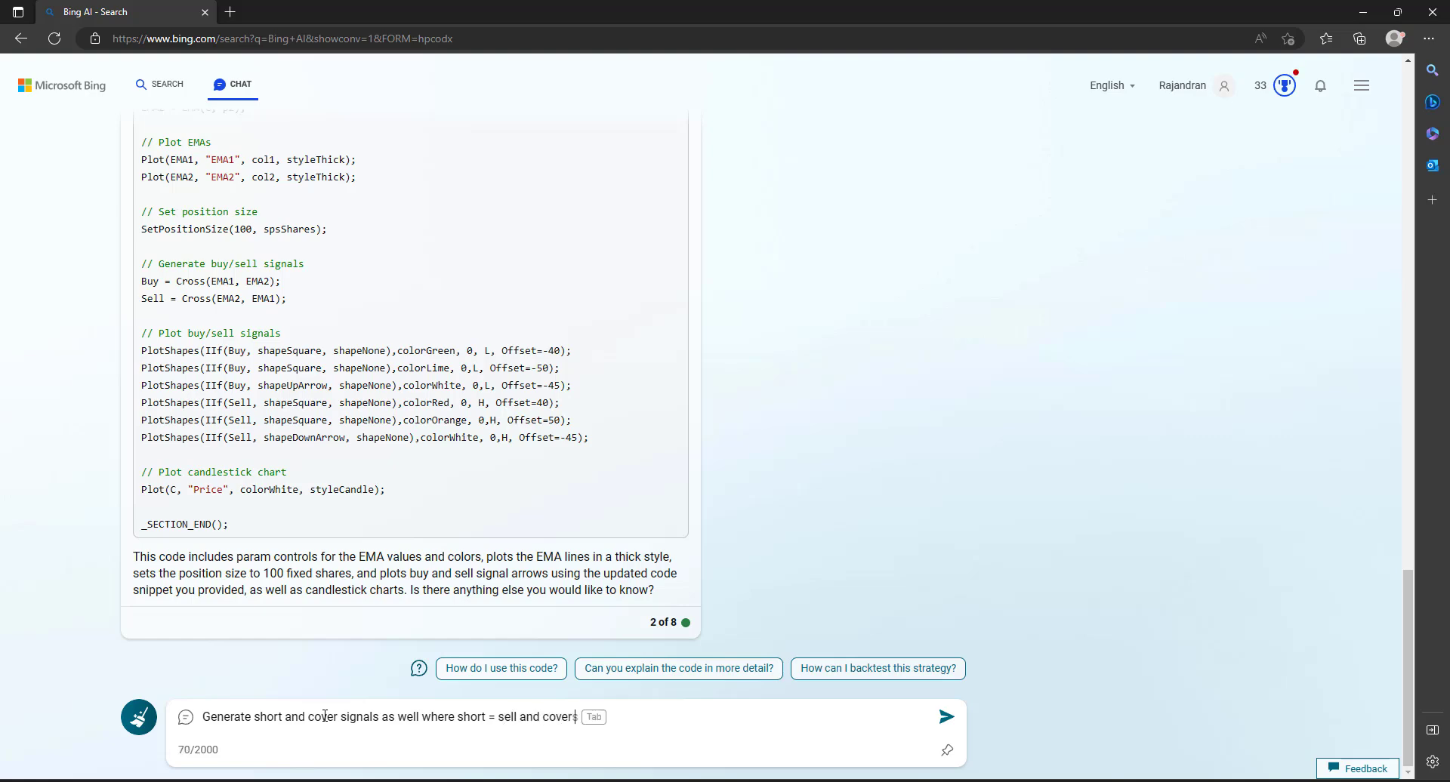
pyautogui.write('uy')
pyautogui.press('Return')
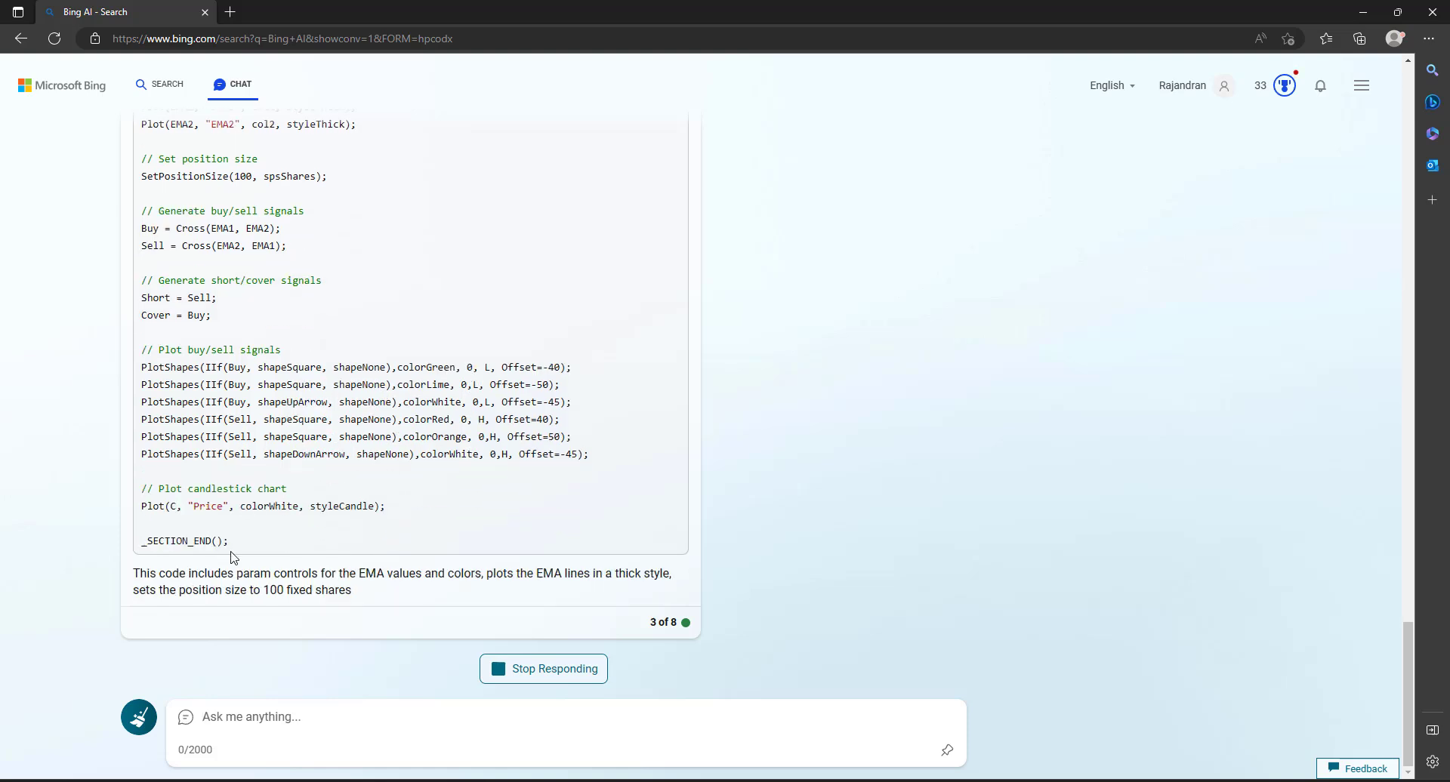
# Step: Select the regenerated AFL code in Bing's reply
pyautogui.scroll(5, 820, 318)
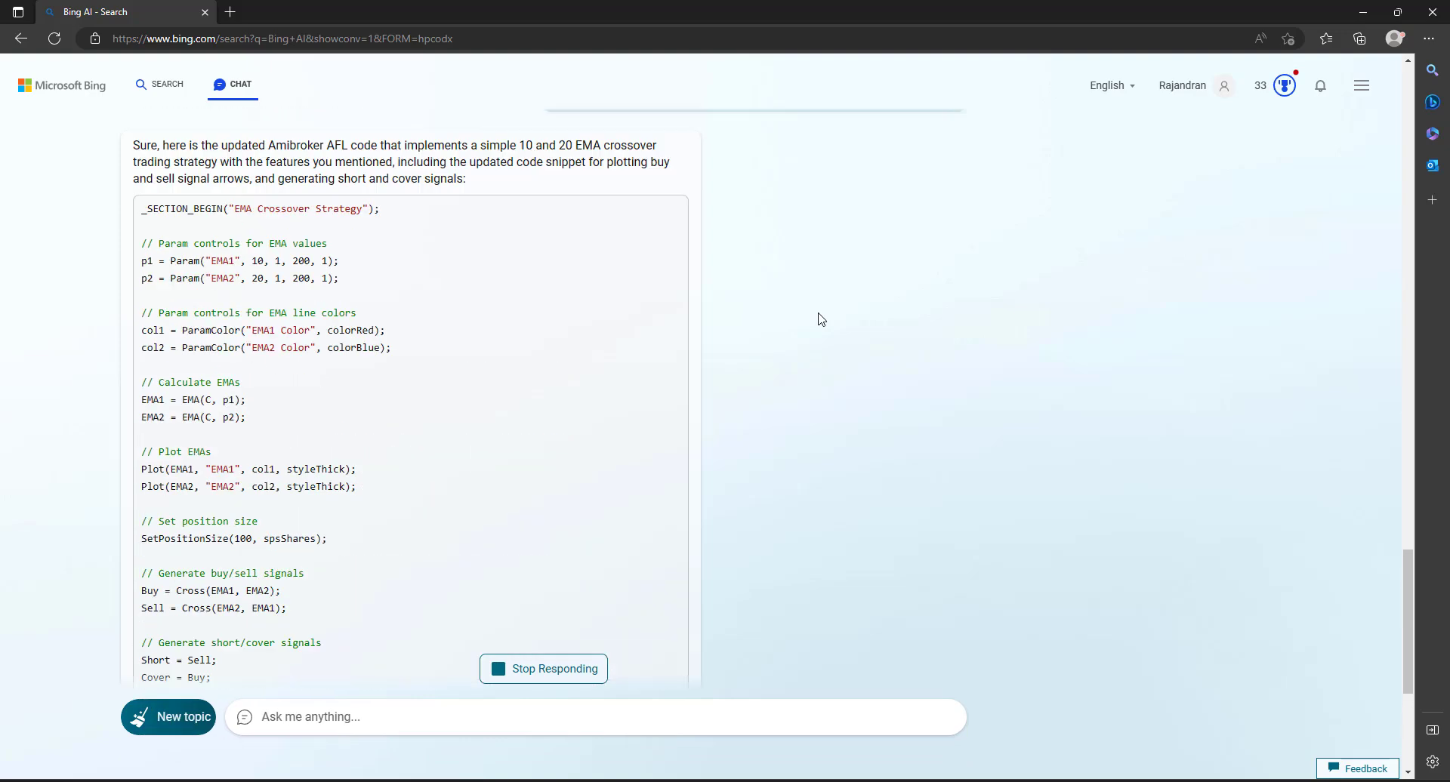
pyautogui.scroll(5, 821, 319)
pyautogui.scroll(1, 821, 319)
pyautogui.scroll(-6, 821, 318)
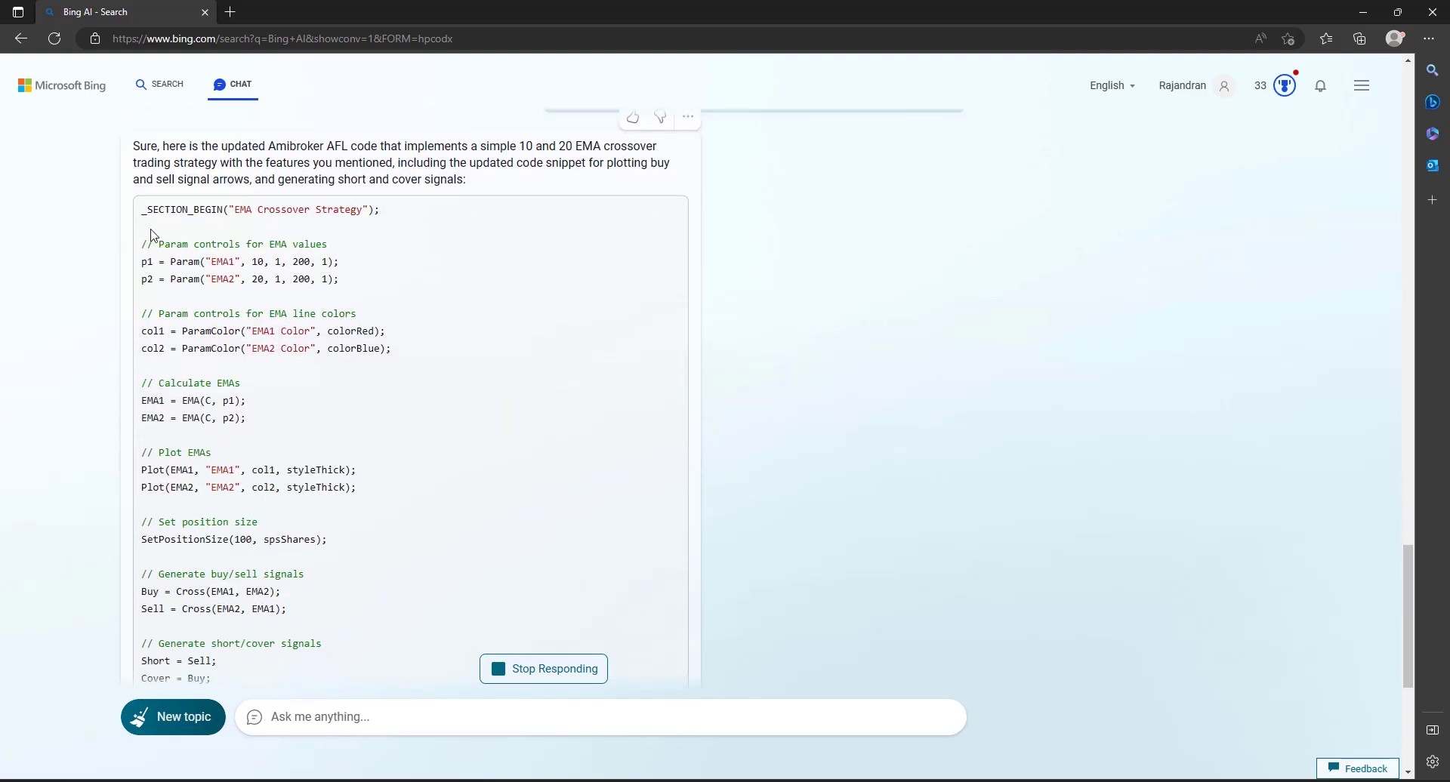
pyautogui.moveTo(142, 210)
pyautogui.mouseDown()
pyautogui.moveTo(275, 728)
pyautogui.moveTo(281, 531)
pyautogui.mouseUp()
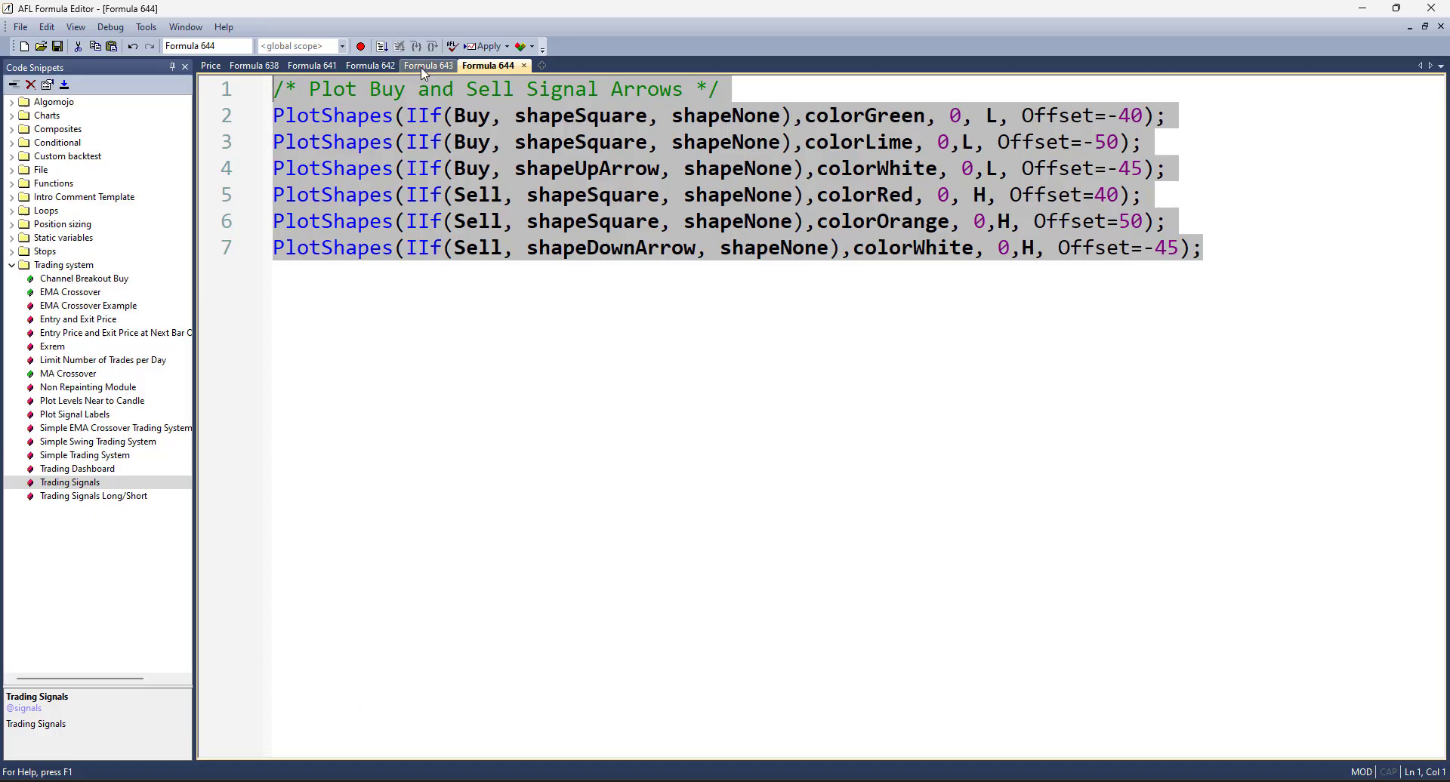
# Step: Replace Formula 643's code with the short/cover version and apply it to the chart
pyautogui.click(428, 65)
pyautogui.hotkey('ctrl', 'v')
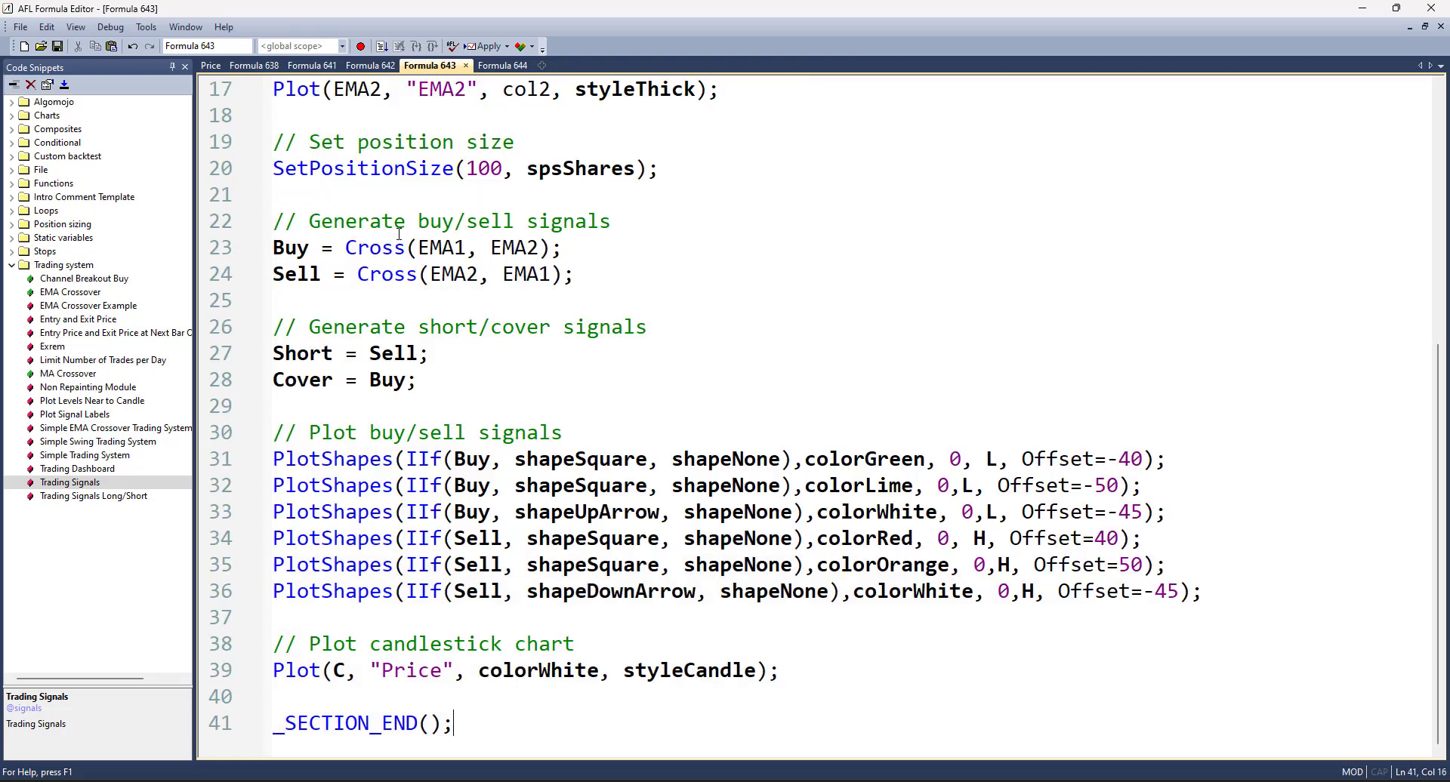
pyautogui.click(481, 45)
# Step: Check the chart's new signals, then reopen Formula 643 for editing
pyautogui.hotkey('alt', 'Tab')
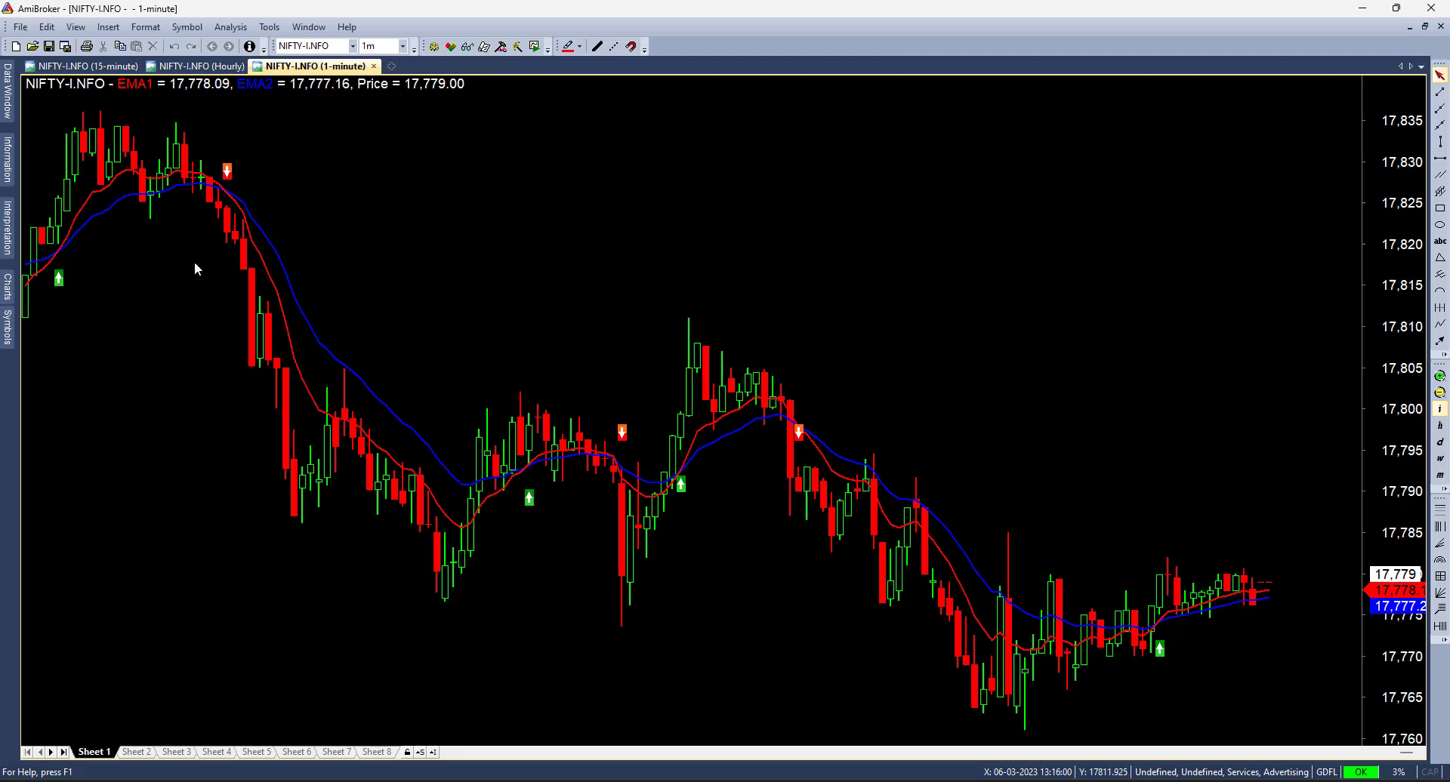
pyautogui.moveTo(536, 347)
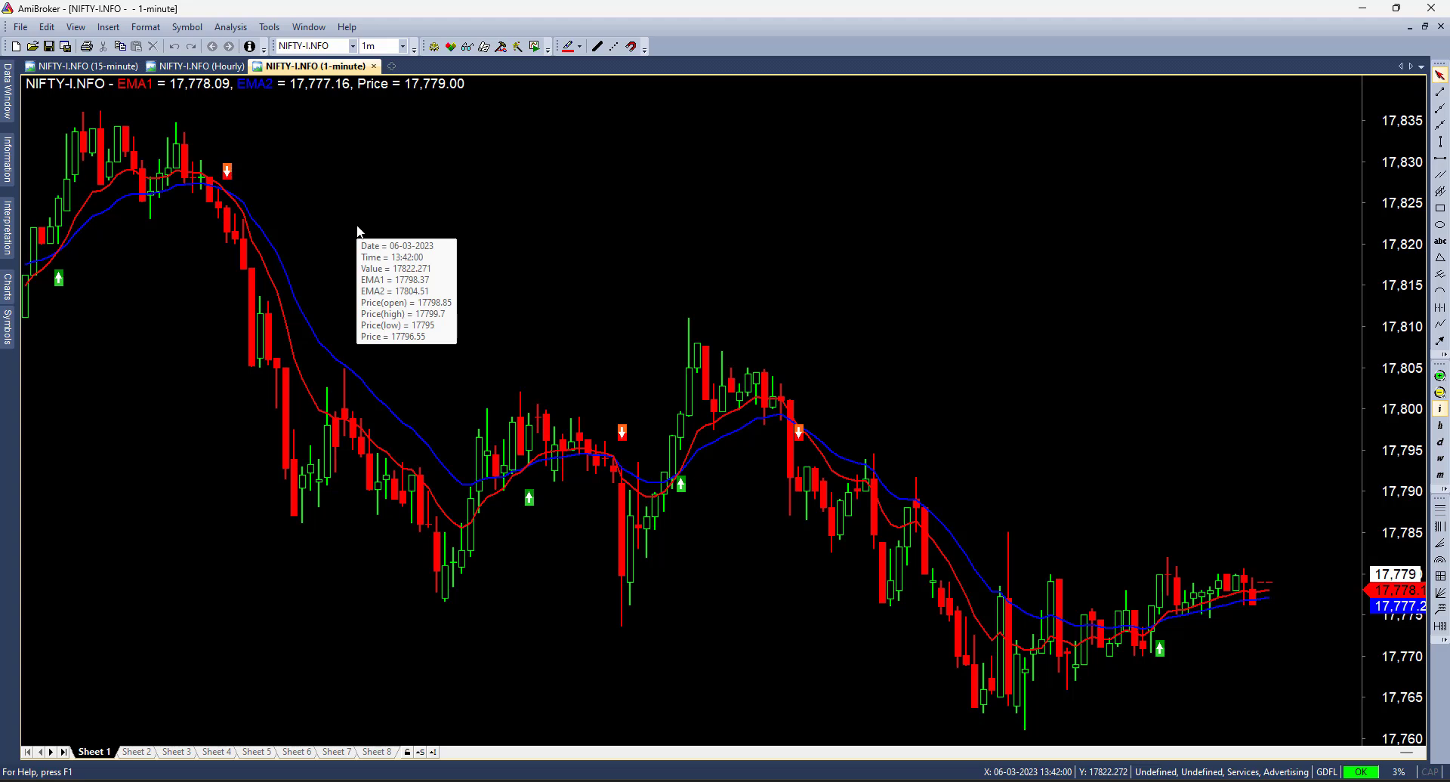
pyautogui.rightClick(358, 231)
pyautogui.click(401, 268)
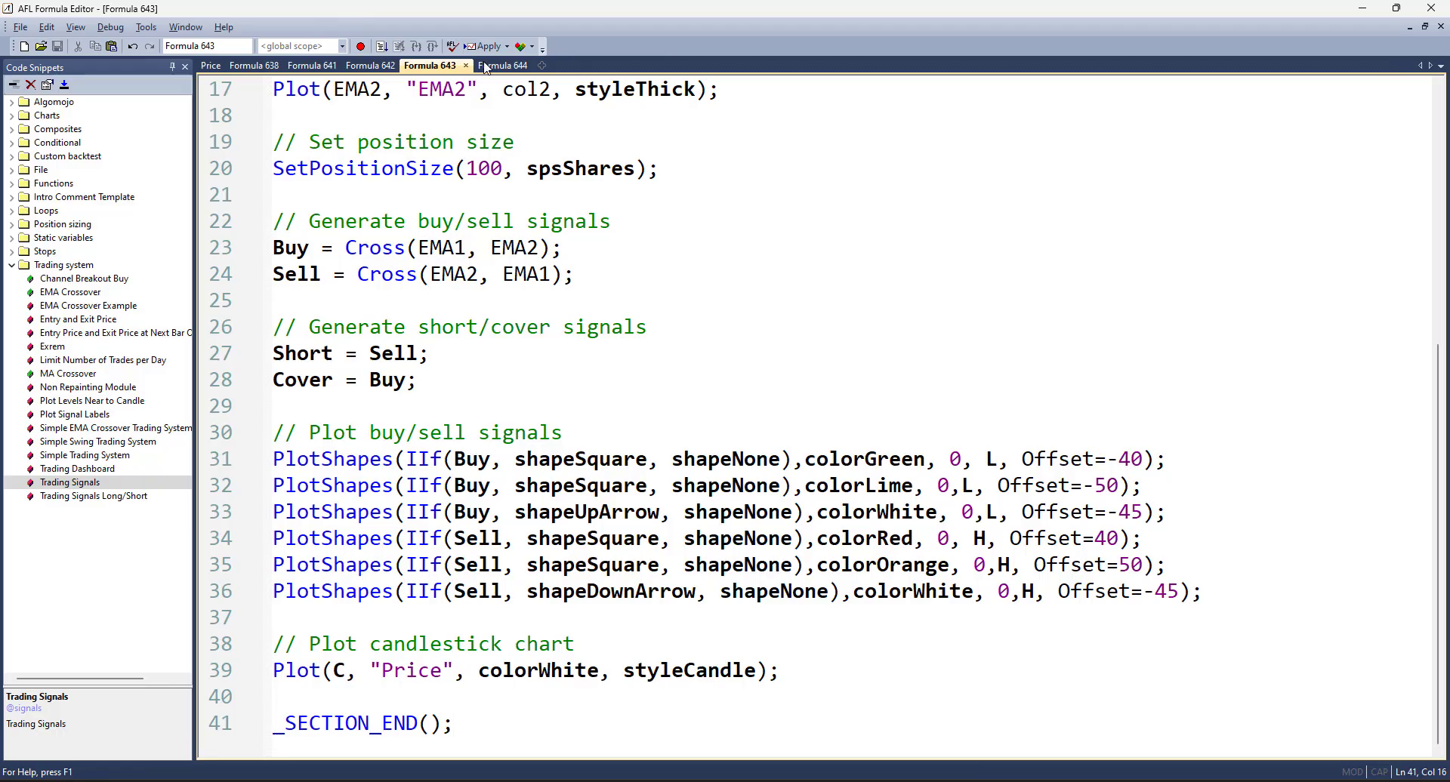
# Step: Set the analysis periodicity to 15 Minute
pyautogui.click(1372, 11)
pyautogui.click(301, 86)
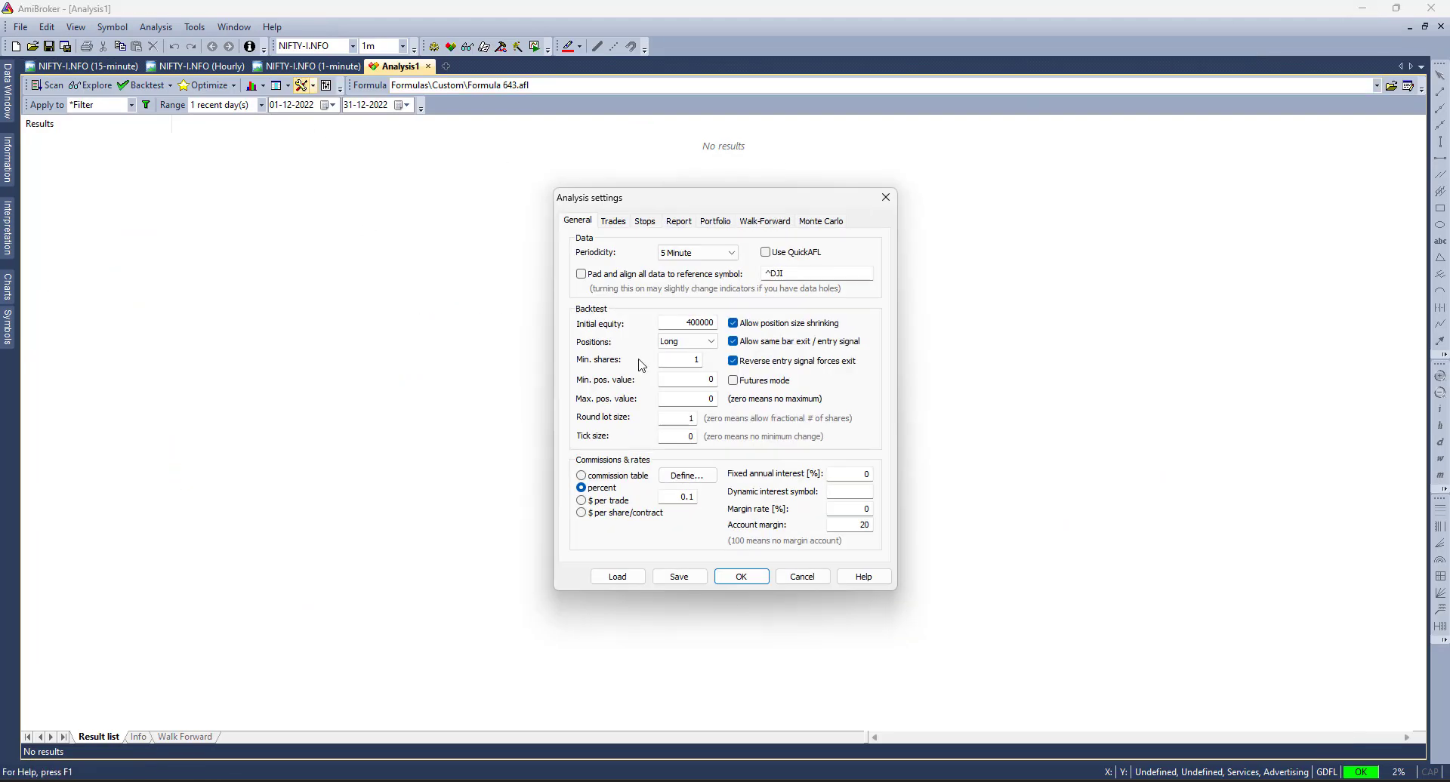
pyautogui.click(705, 253)
pyautogui.click(683, 338)
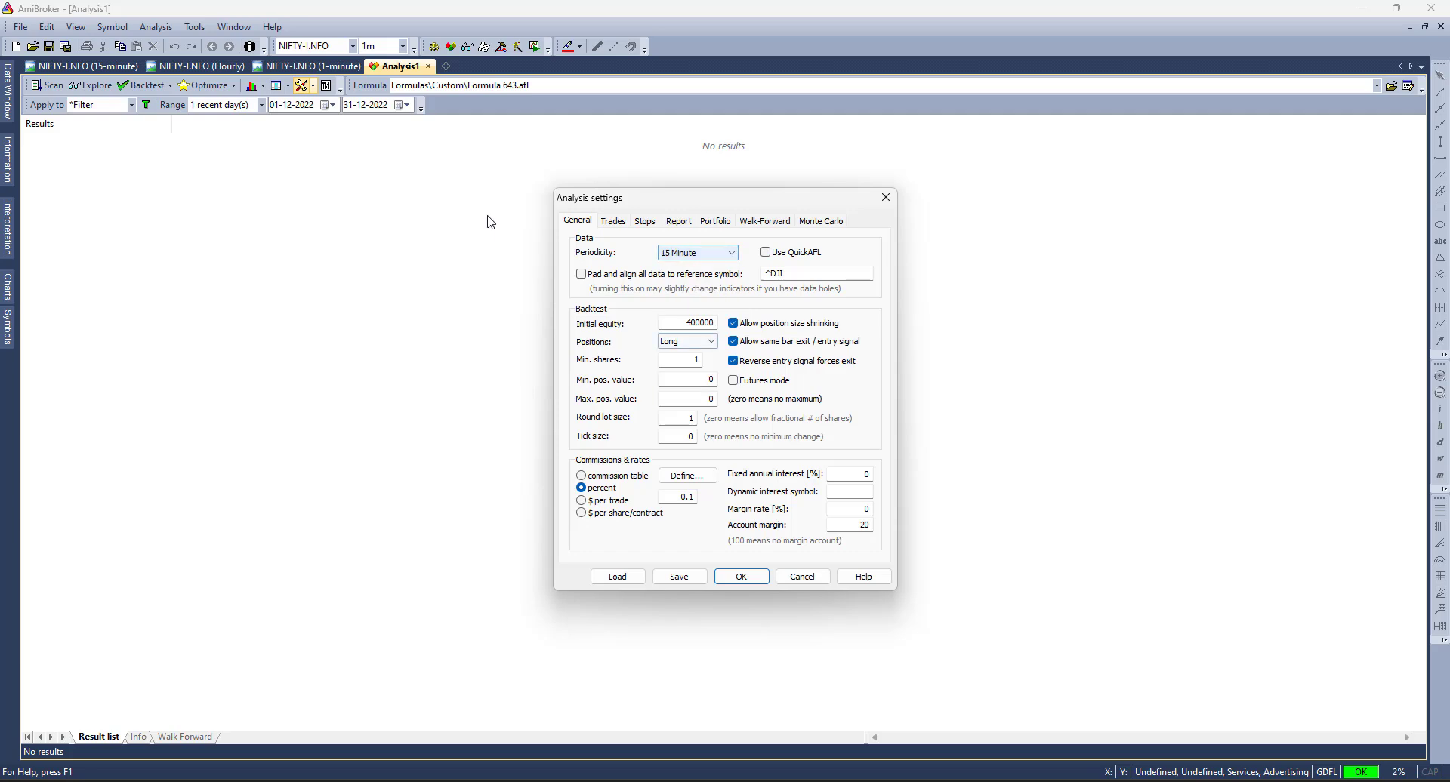
pyautogui.click(741, 576)
# Step: Analyse only the current BANKNIFTY symbol over all quotes
pyautogui.click(353, 47)
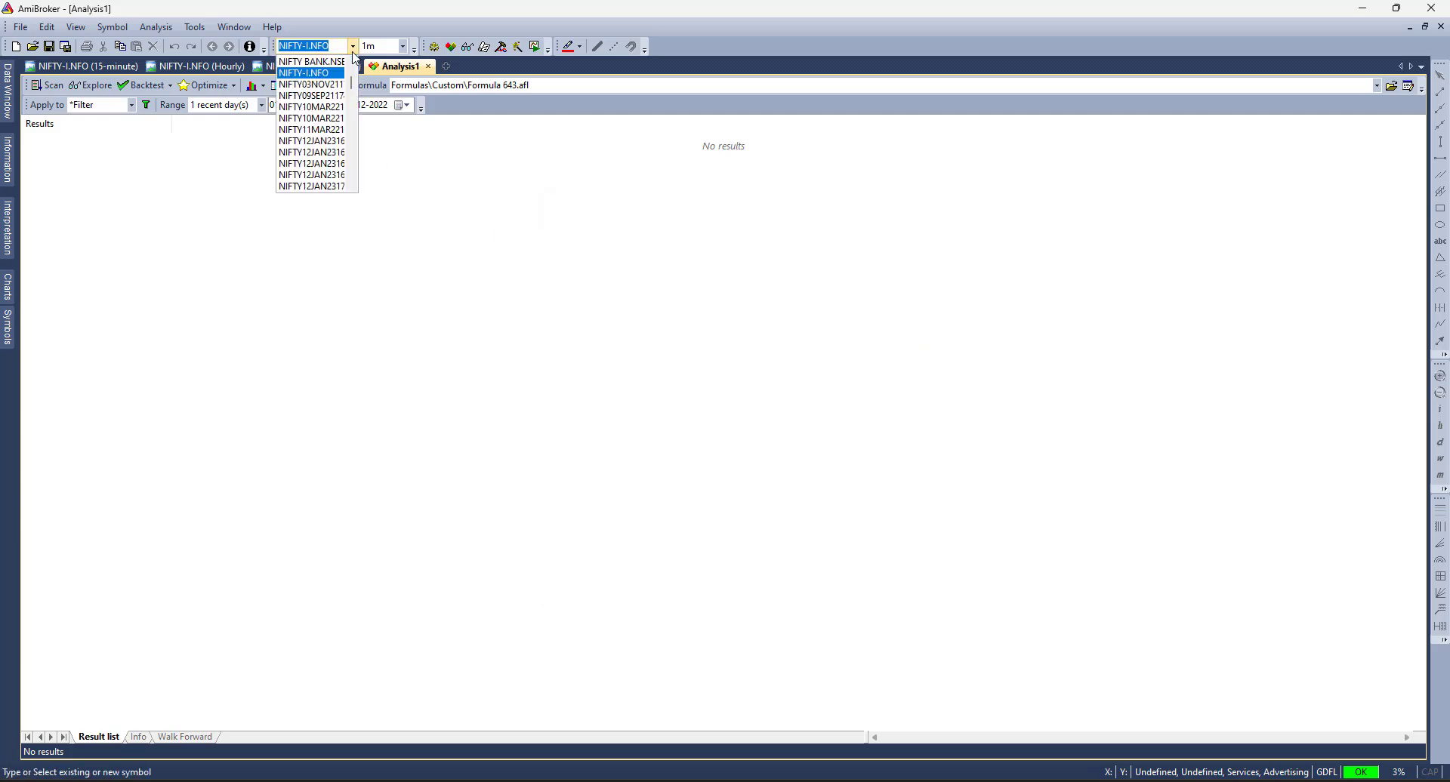
pyautogui.write('bankni')
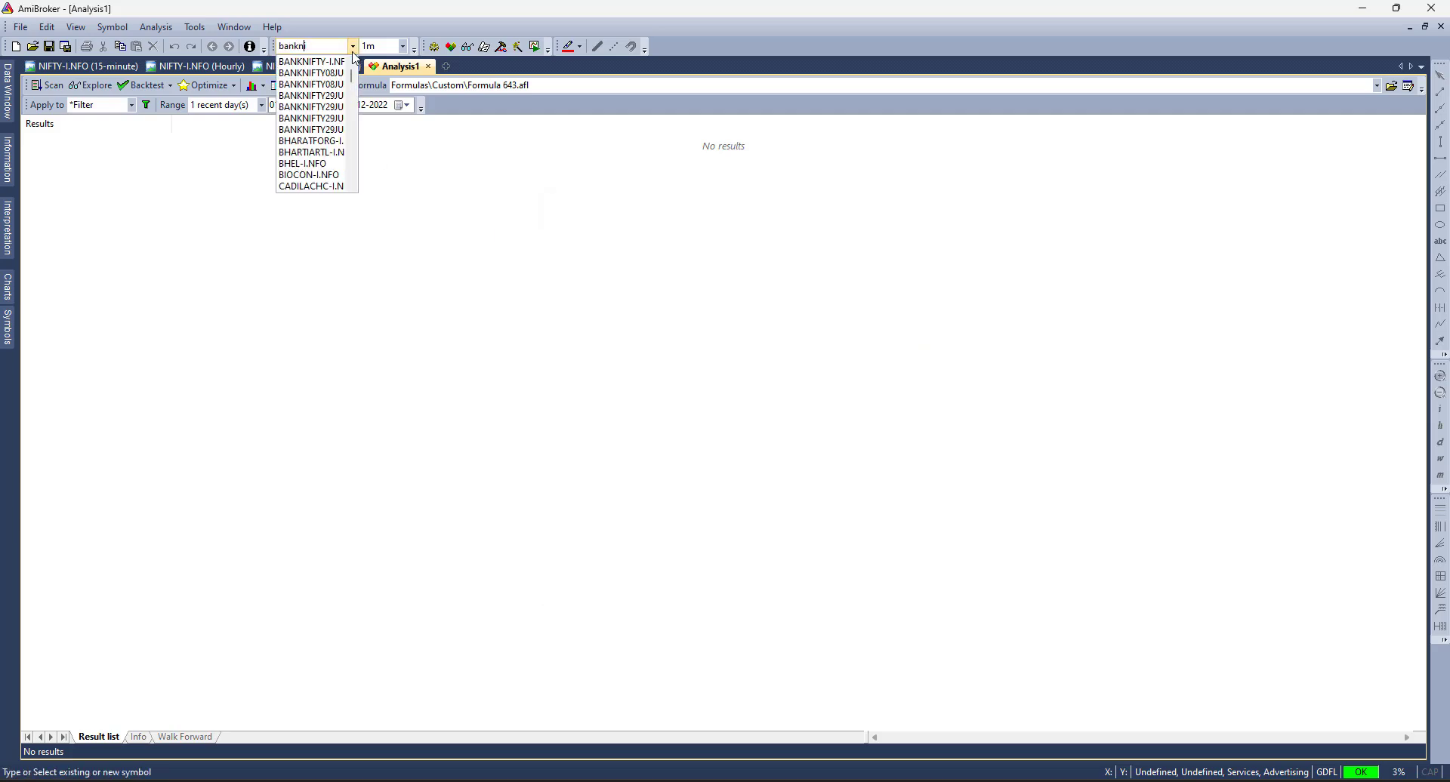
pyautogui.press('Down')
pyautogui.press('Return')
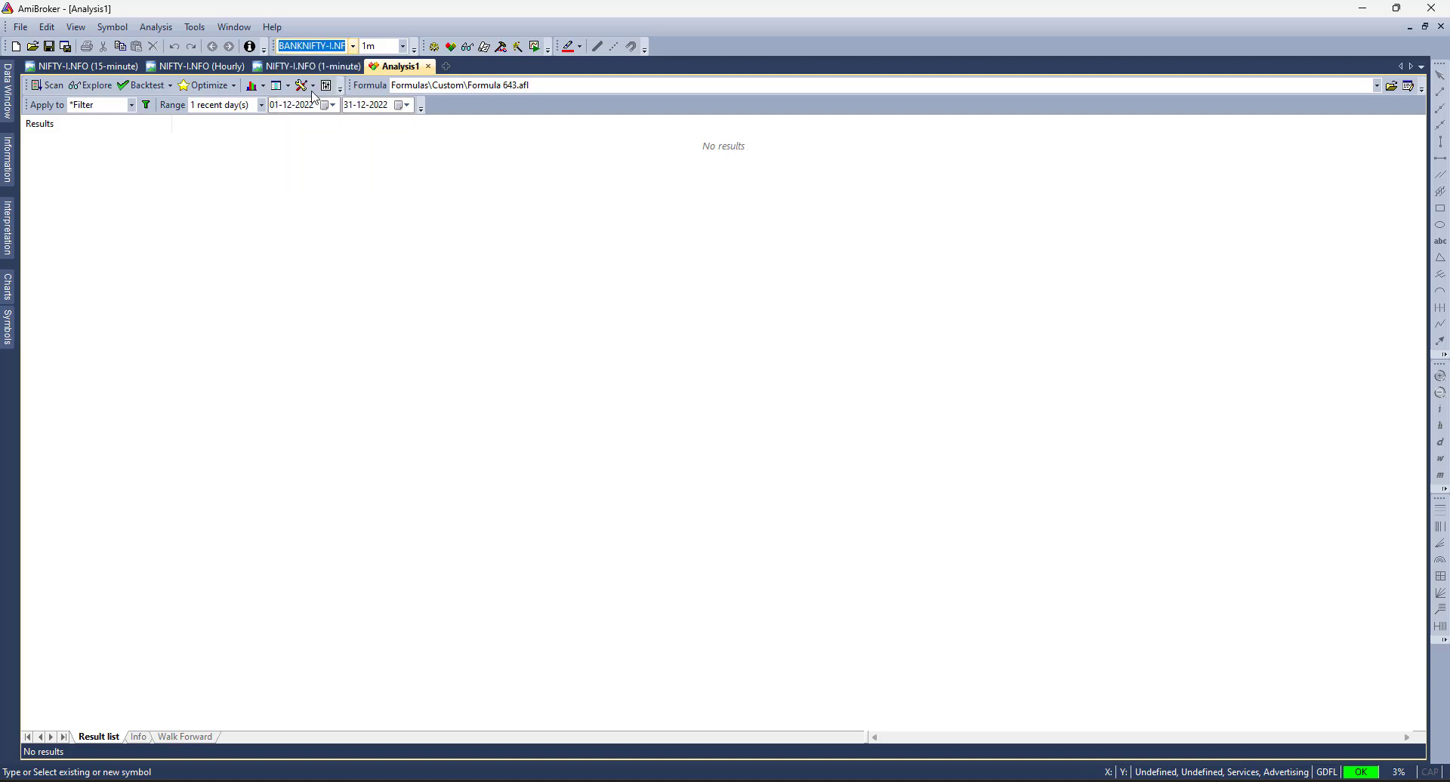
pyautogui.click(260, 105)
pyautogui.click(219, 120)
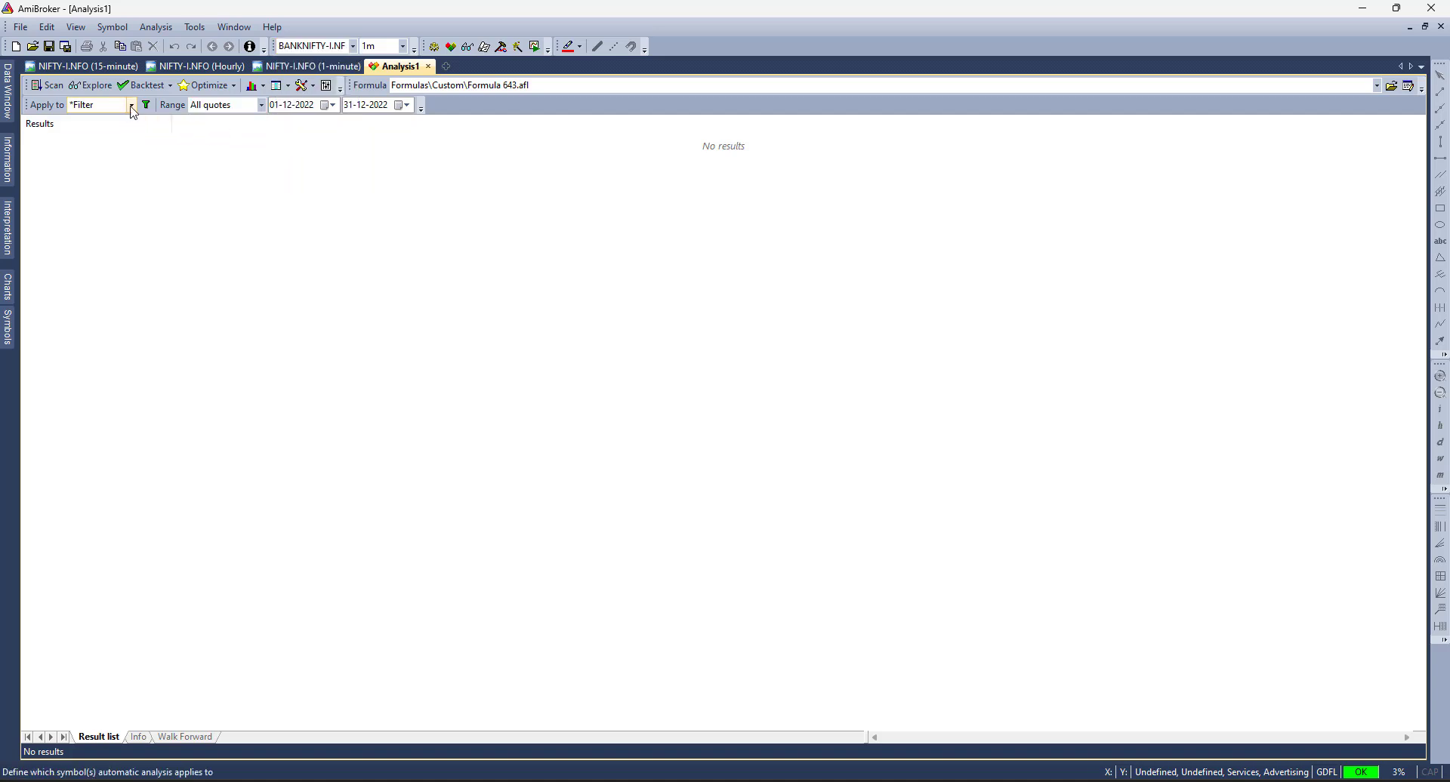
pyautogui.click(132, 105)
pyautogui.click(68, 132)
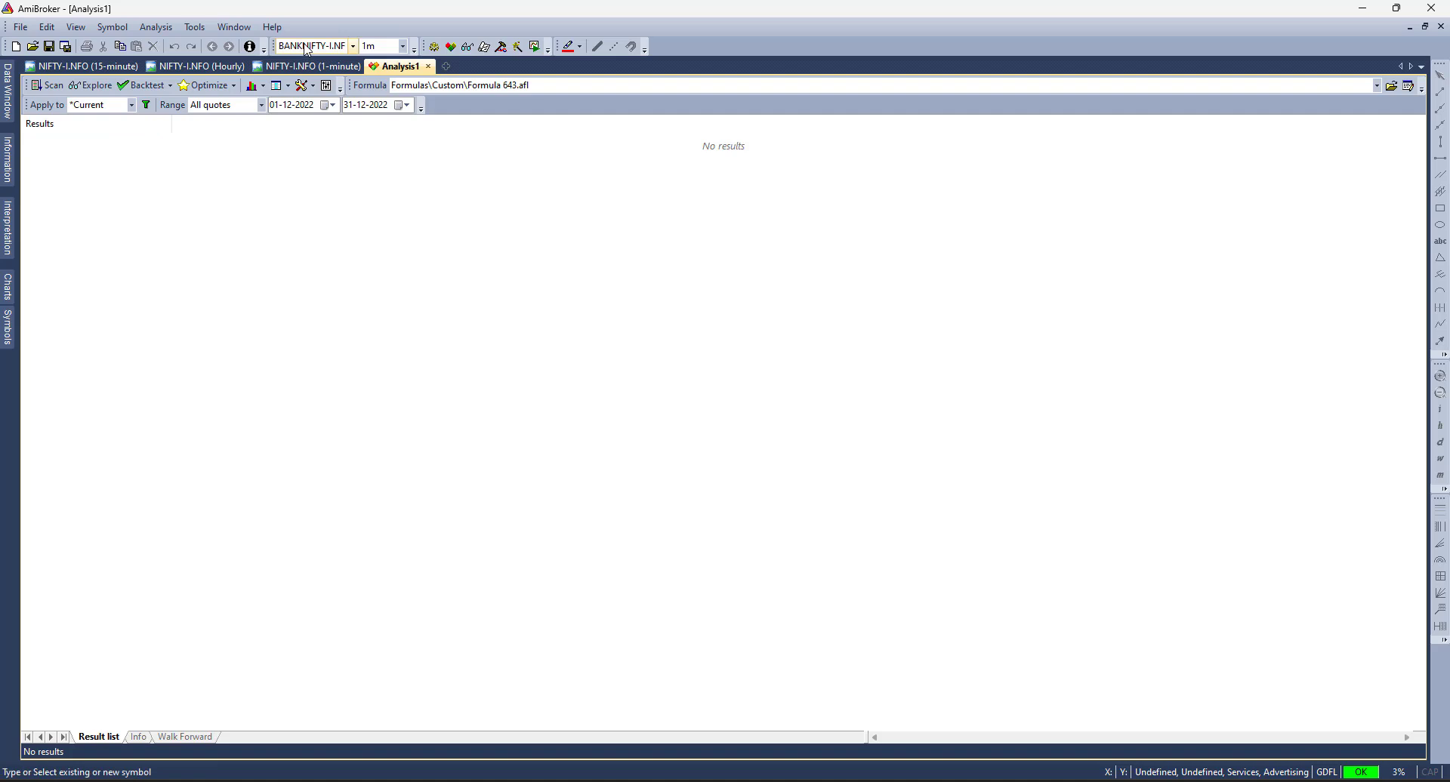
pyautogui.click(307, 47)
# Step: Allow long and short positions with 0.02 commission and futures mode on
pyautogui.click(302, 86)
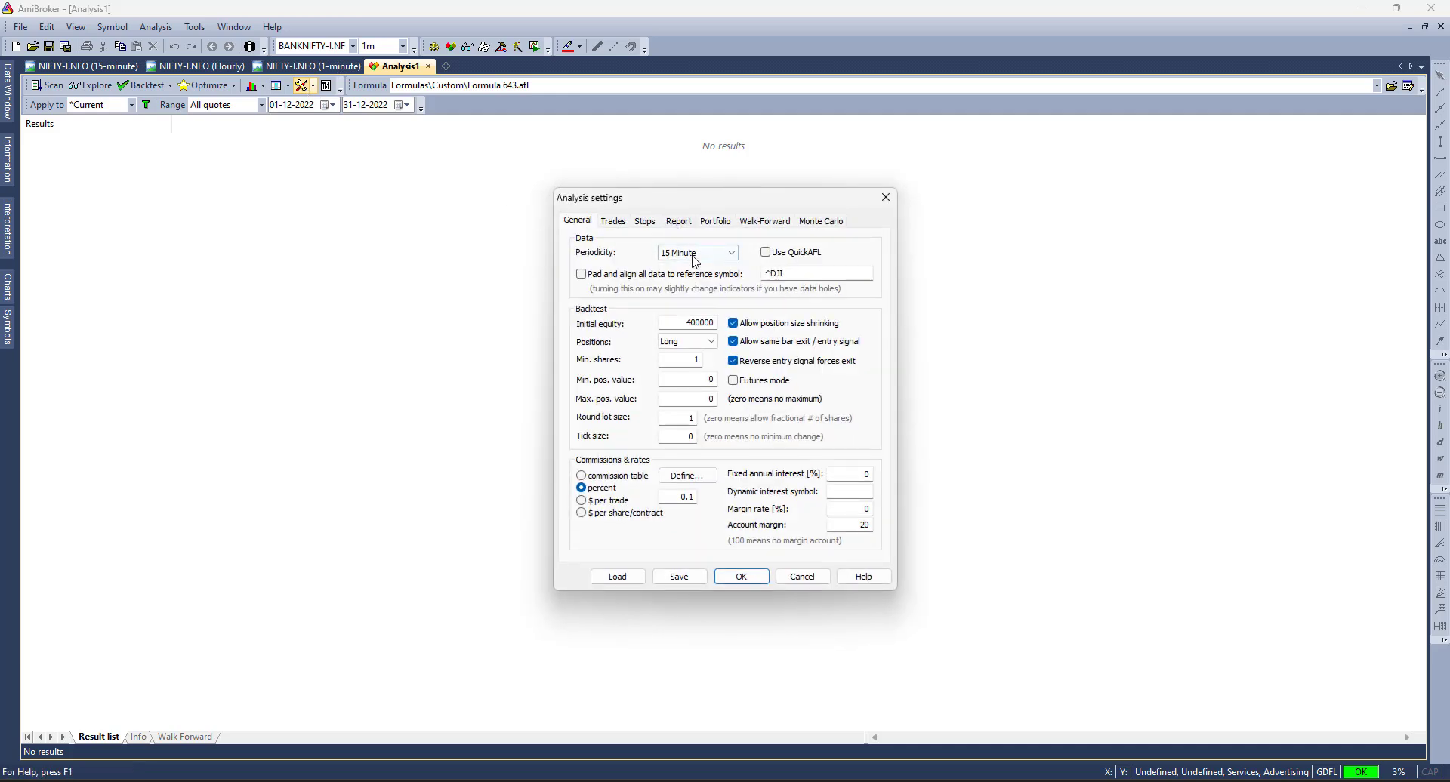
pyautogui.doubleClick(714, 324)
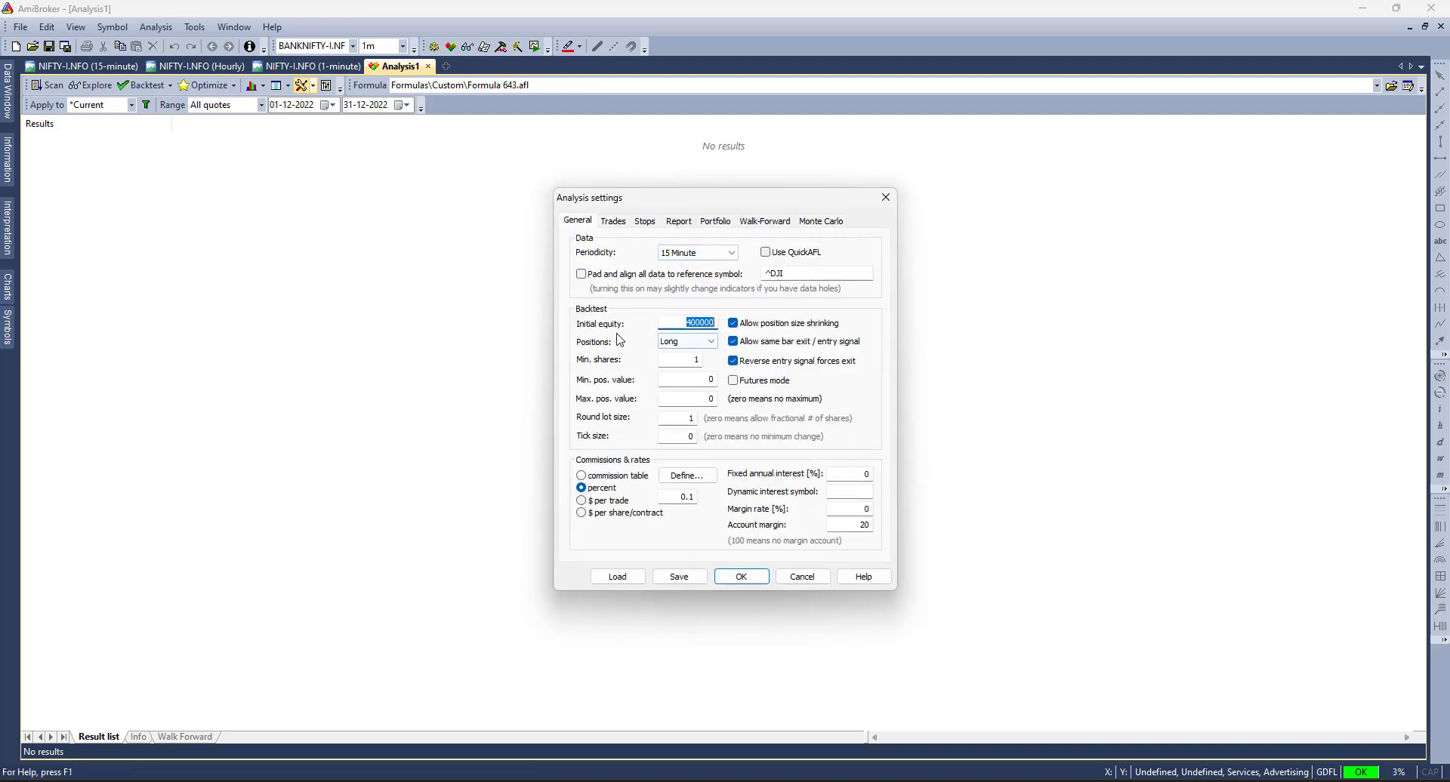
pyautogui.click(688, 343)
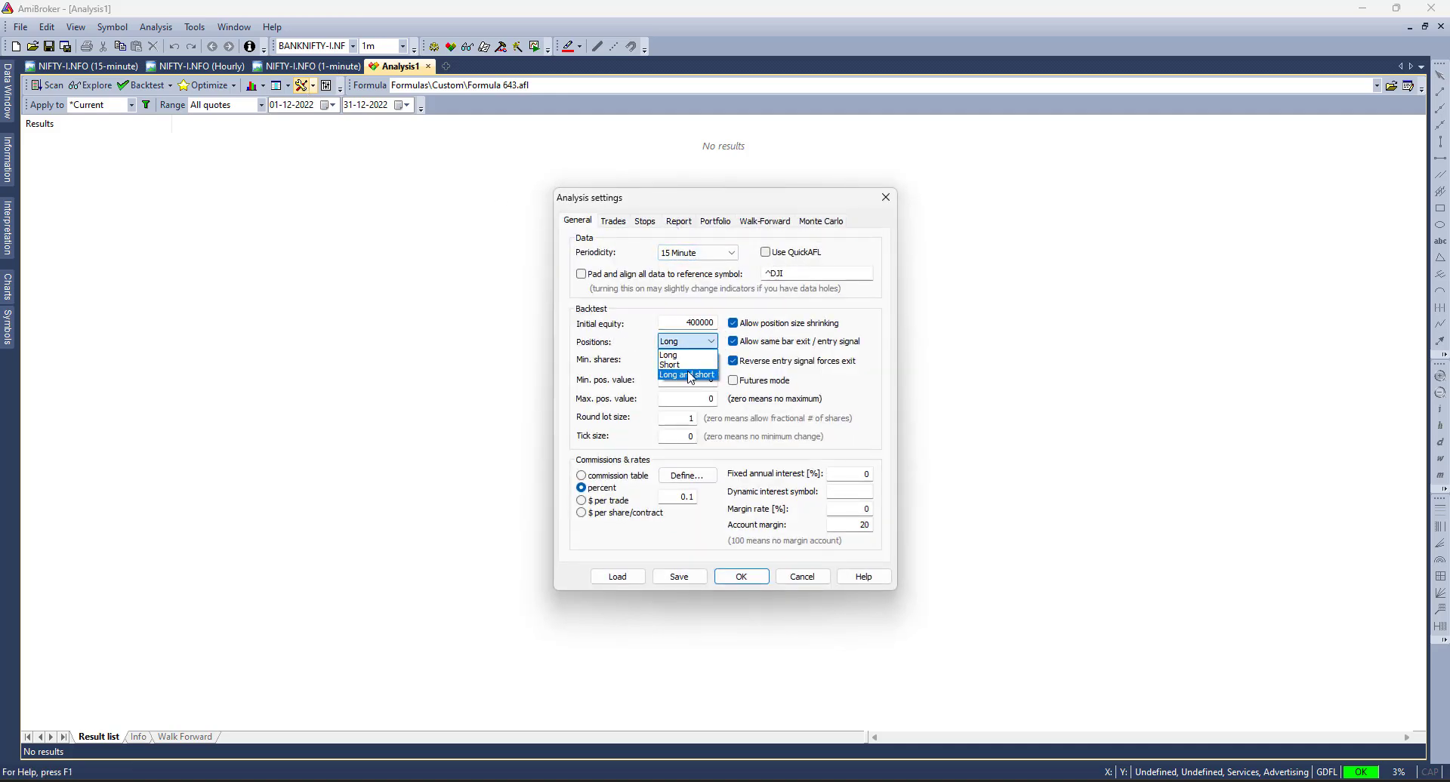
pyautogui.click(688, 373)
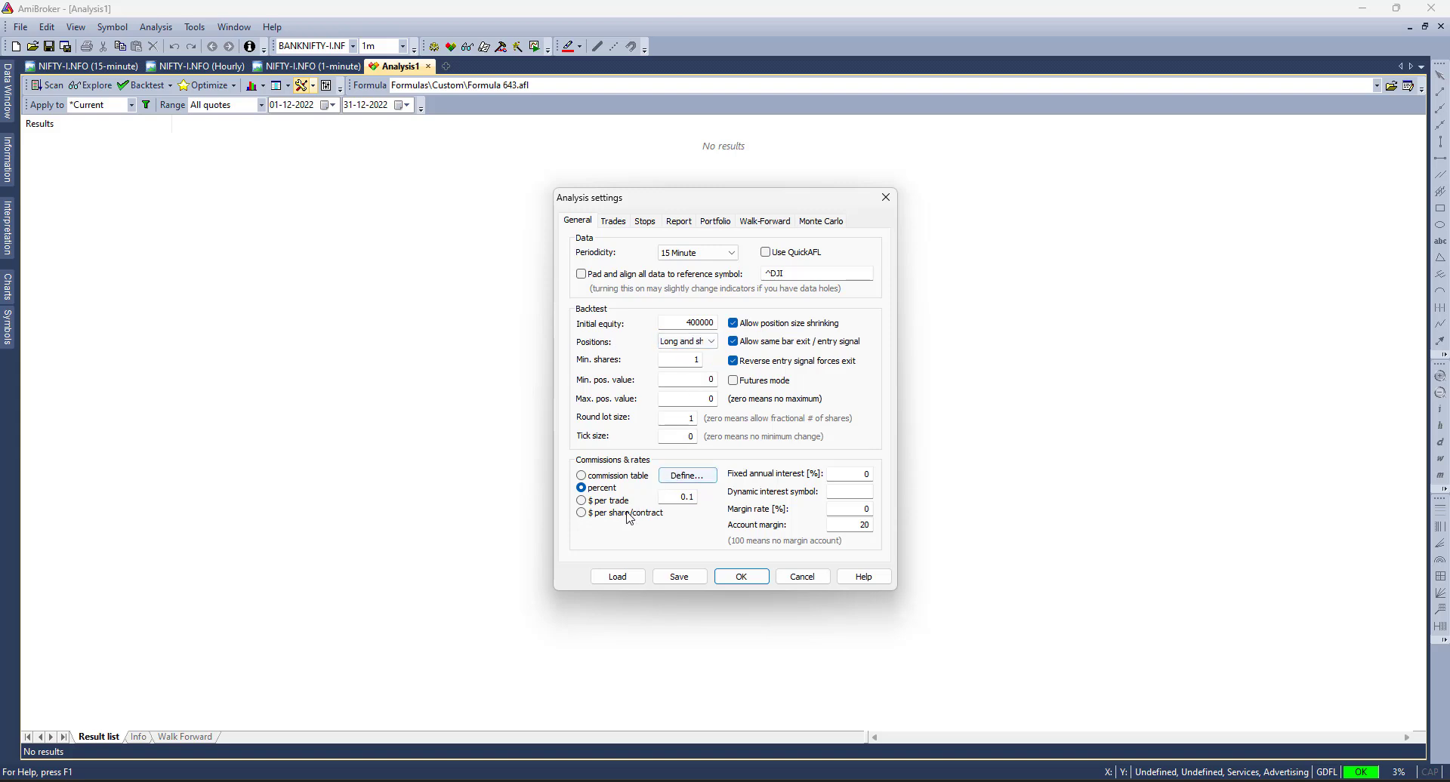
pyautogui.moveTo(660, 499); pyautogui.dragTo(759, 502)
pyautogui.write('0.02')
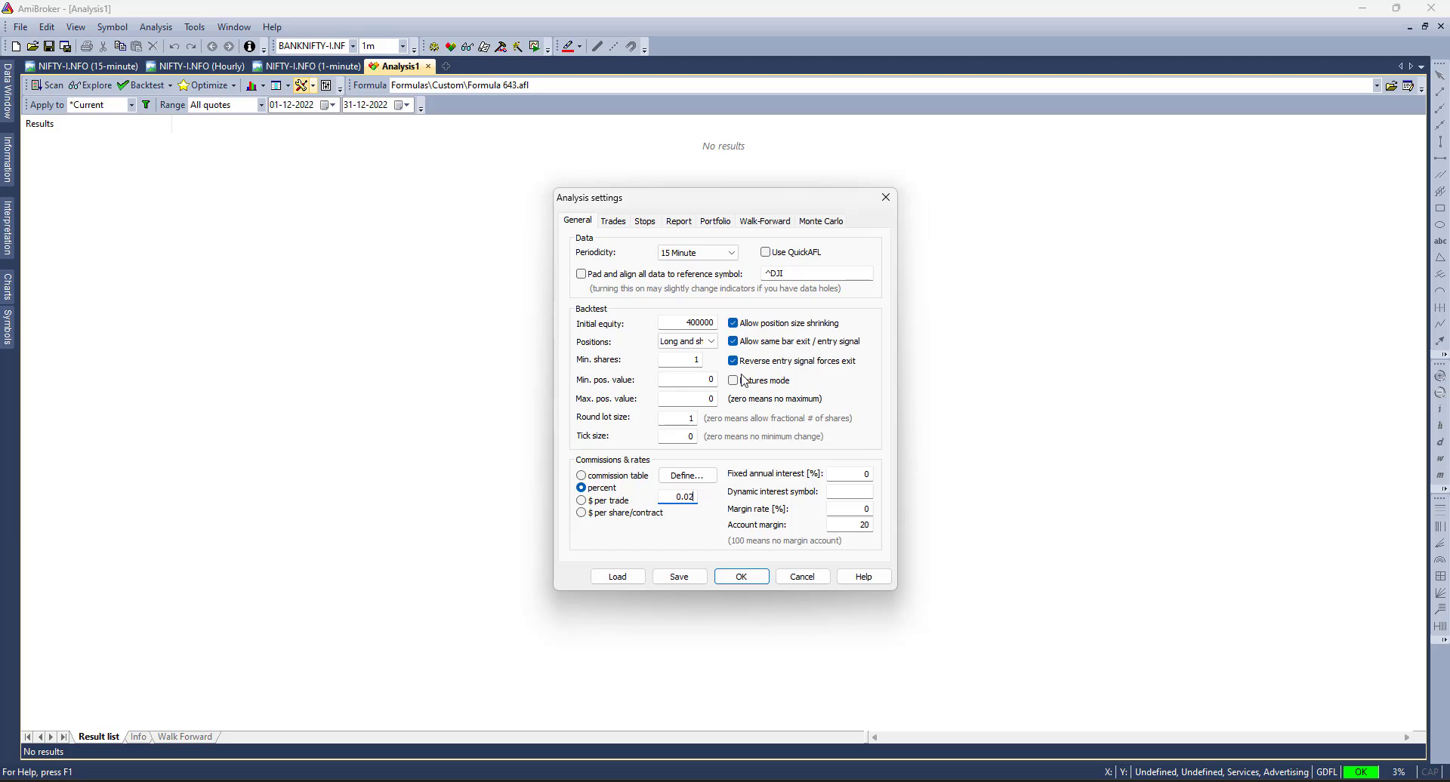
pyautogui.click(733, 380)
pyautogui.click(751, 579)
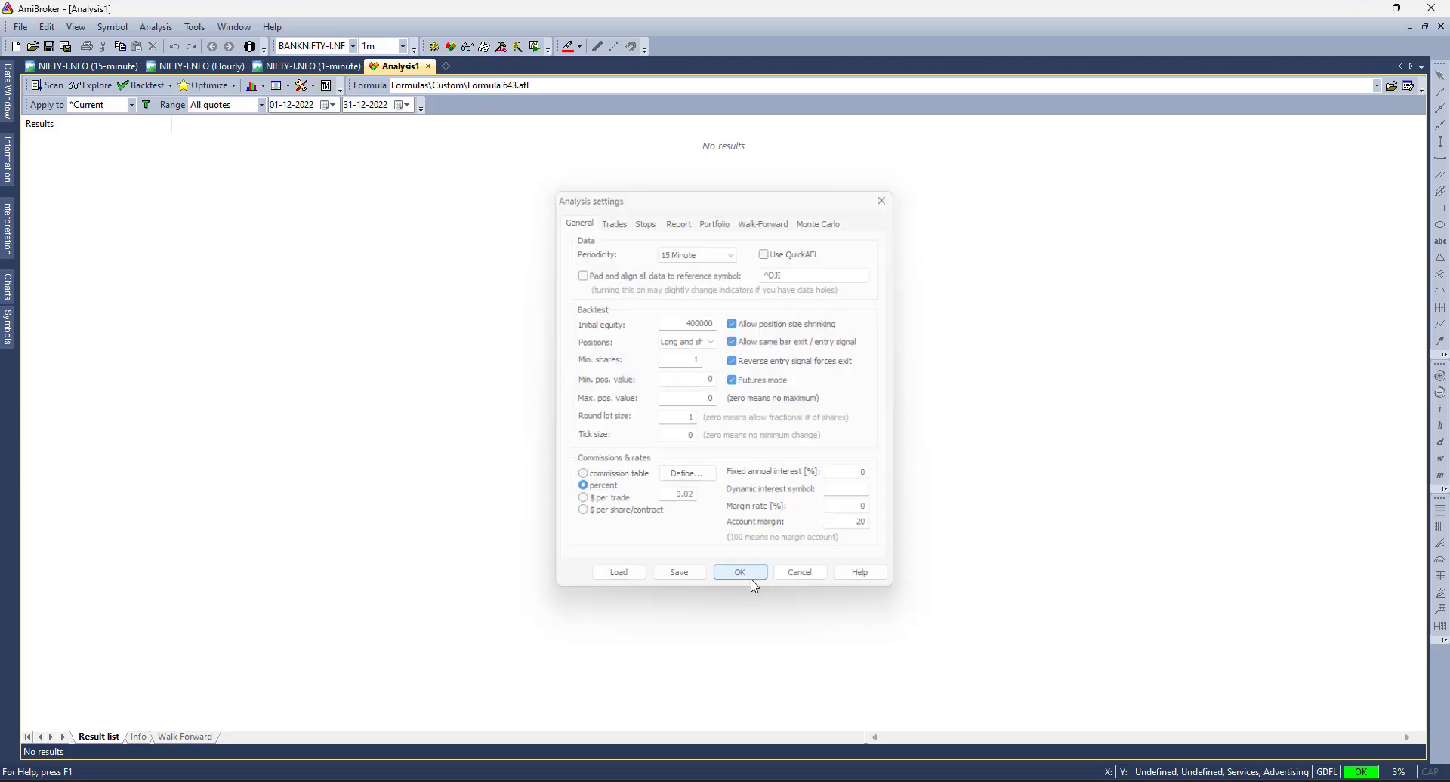
# Step: In BANKNIFTY's Information panel, enter round lot size 25 and margin deposit -15
pyautogui.click(10, 160)
pyautogui.click(141, 355)
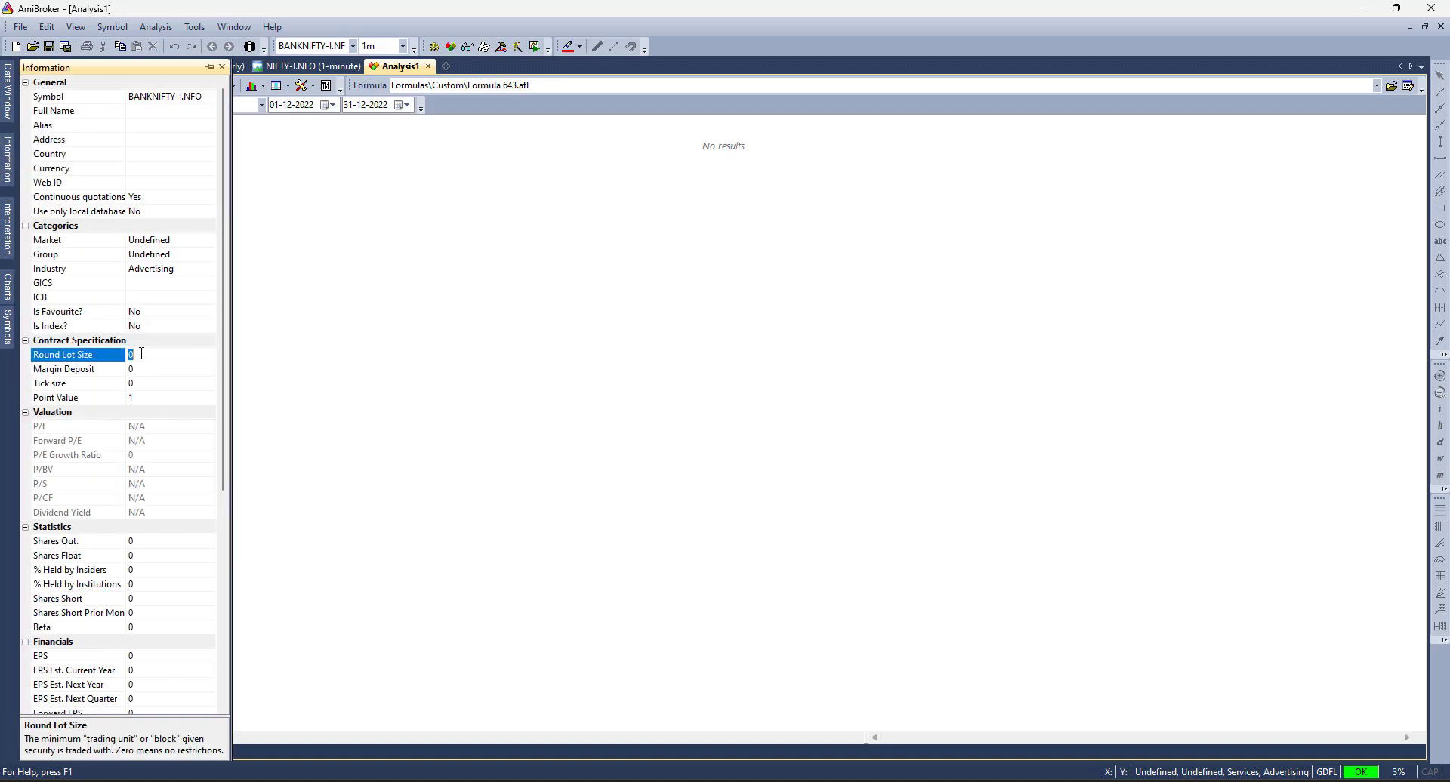
pyautogui.click(143, 371)
pyautogui.write('-15')
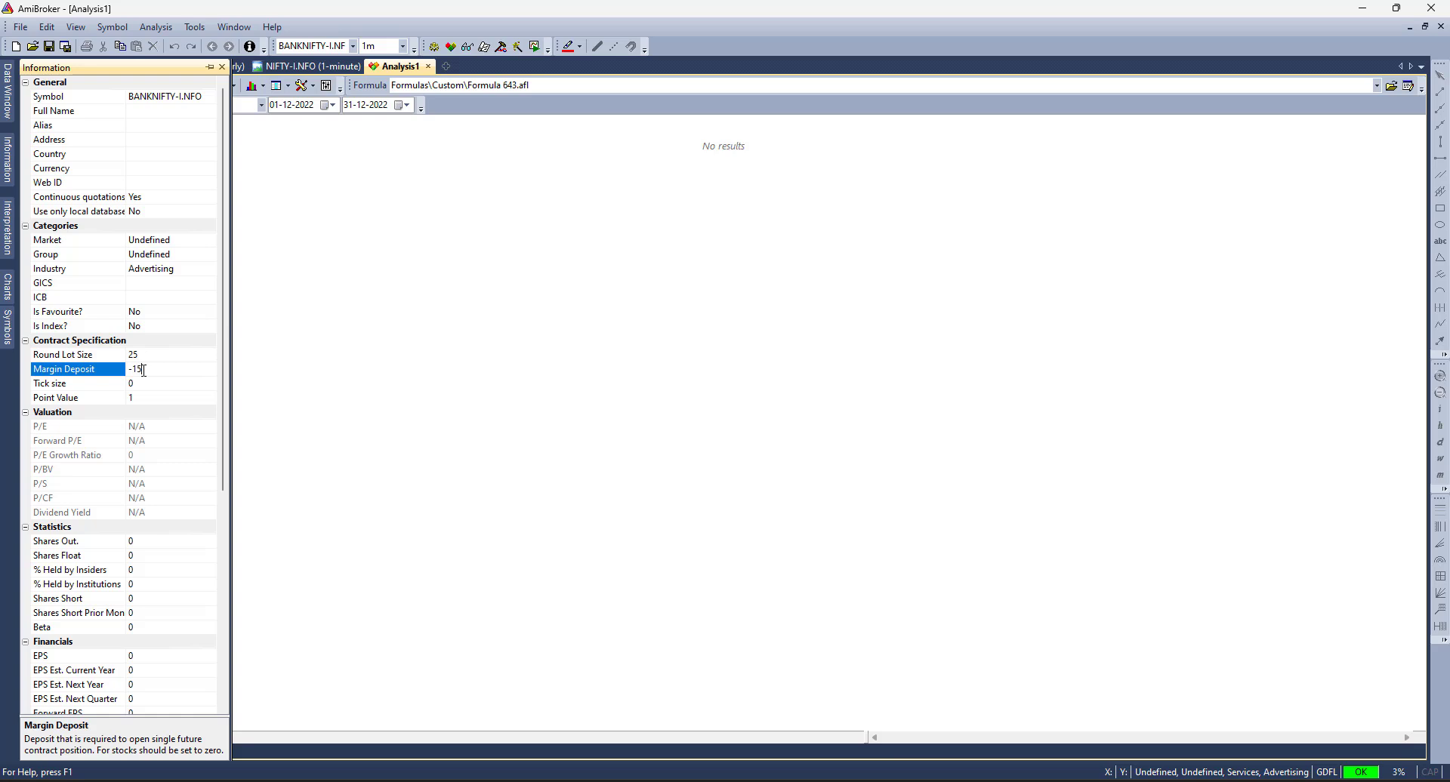
pyautogui.click(210, 66)
pyautogui.click(422, 67)
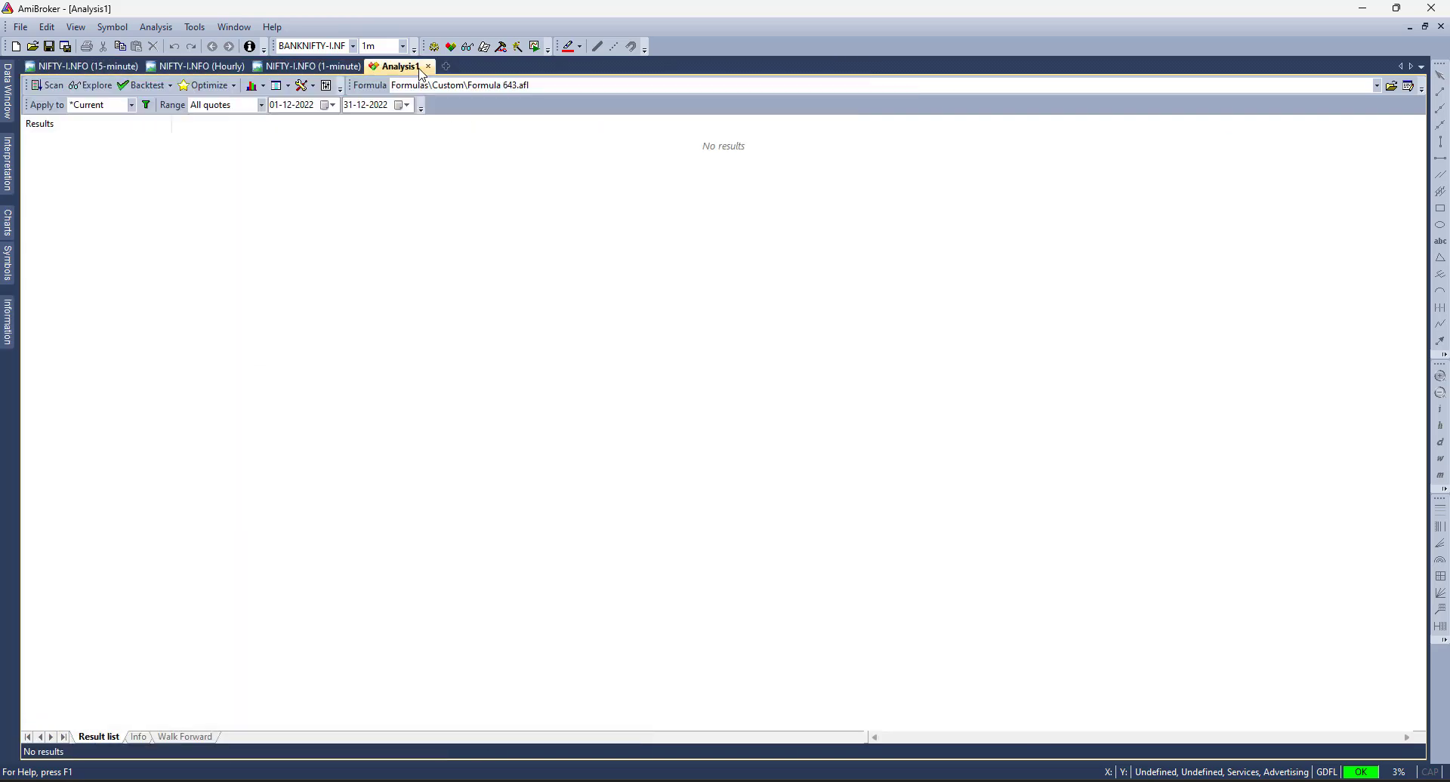
# Step: Backtest, review the report (66 trades, 92.98% net profit), then sort trades by date
pyautogui.click(142, 85)
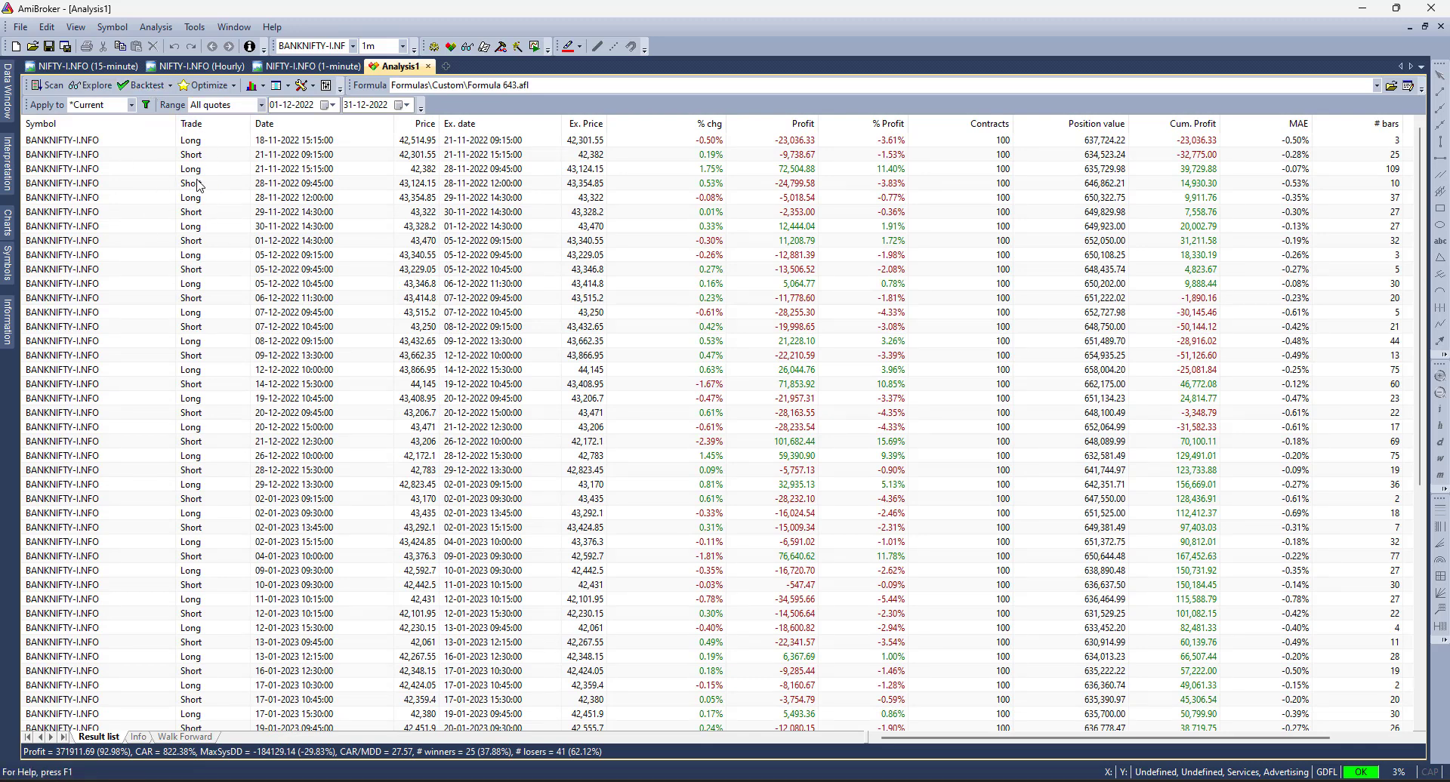
pyautogui.click(276, 85)
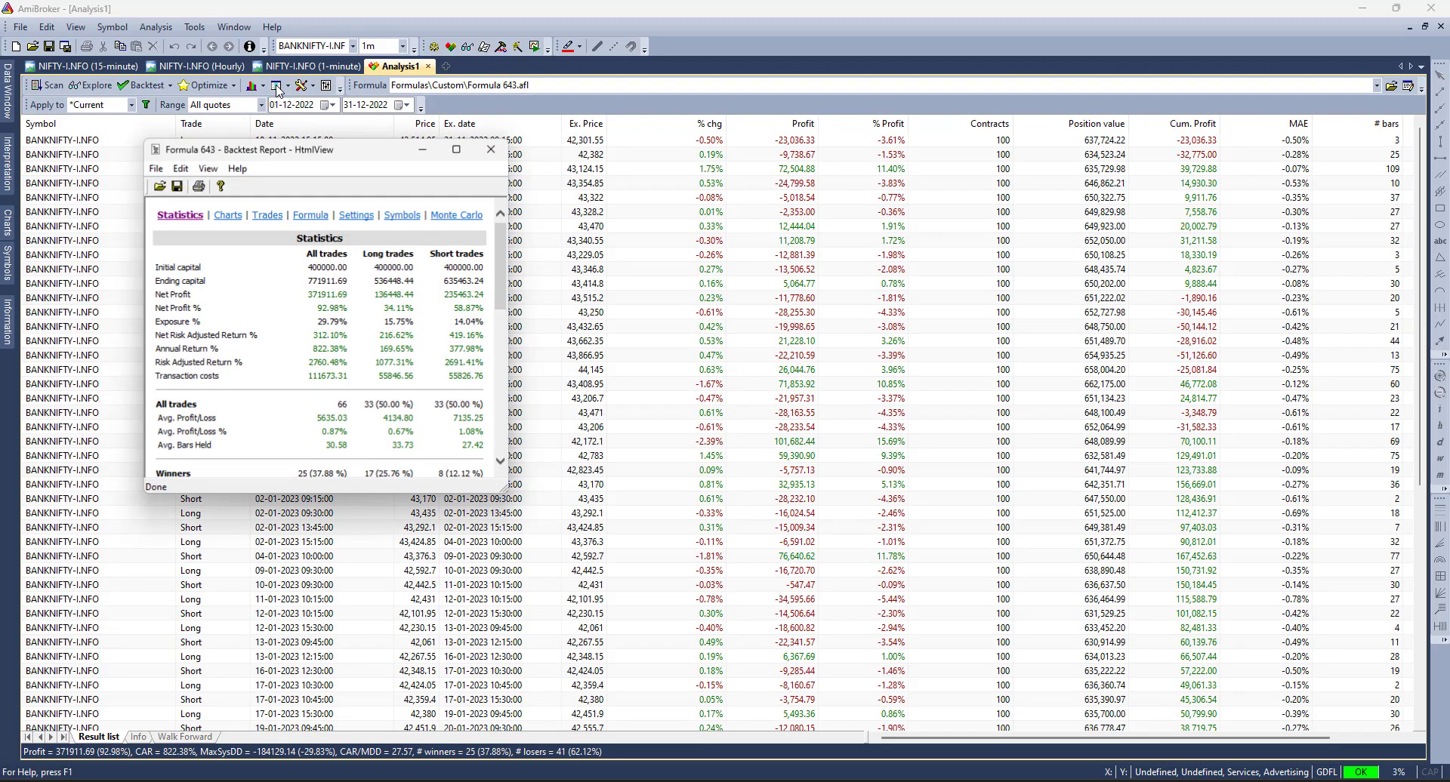
pyautogui.click(457, 151)
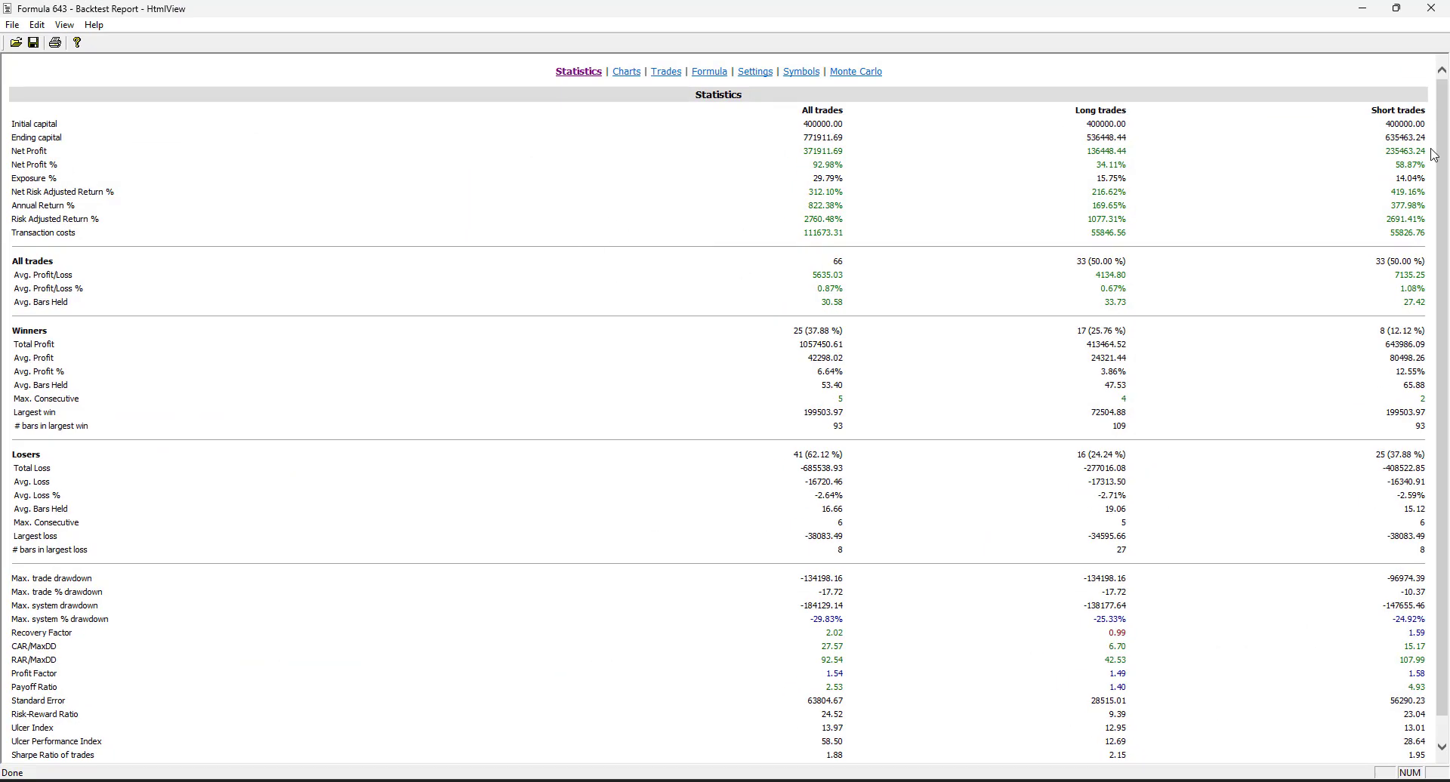
pyautogui.click(1431, 9)
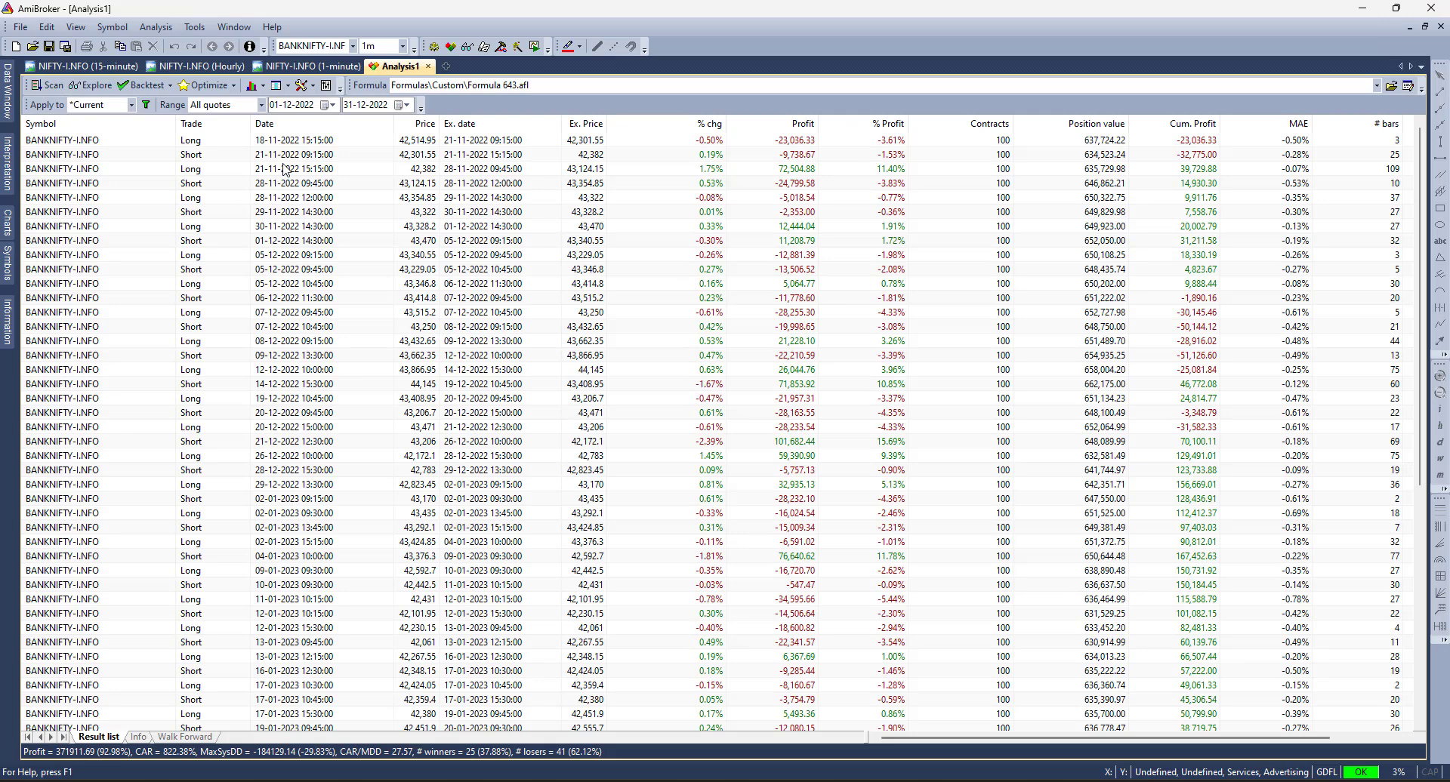
pyautogui.click(282, 127)
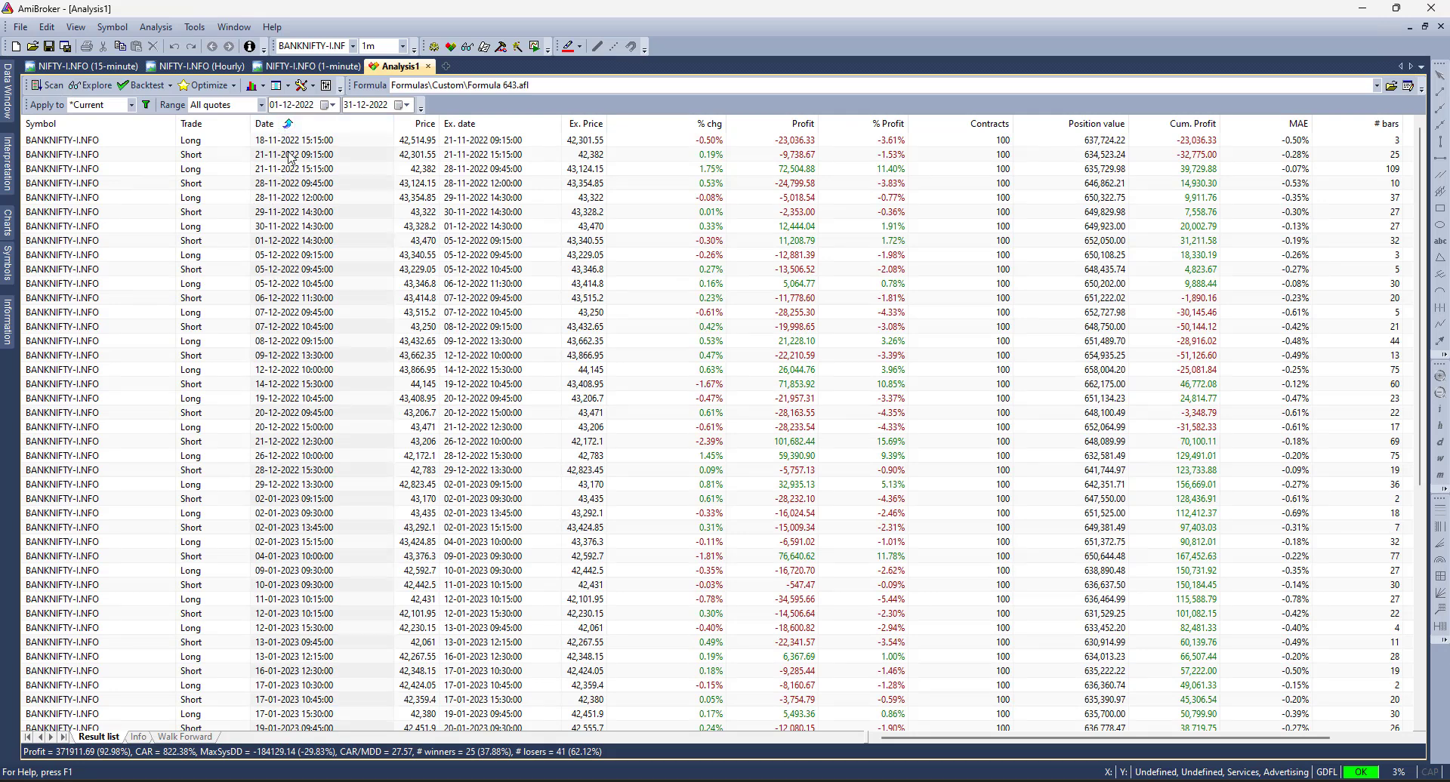
pyautogui.click(292, 145)
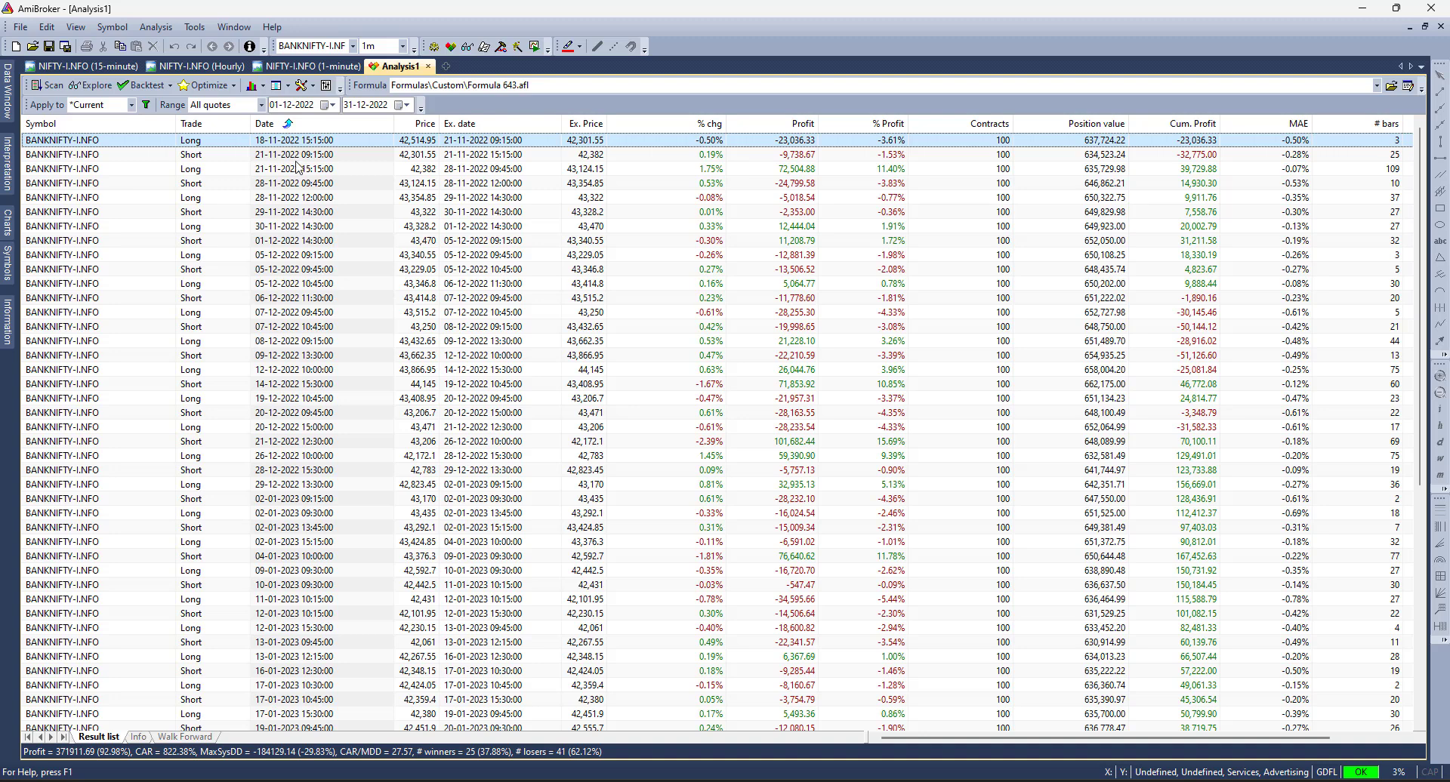
# Step: Minimize AmiBroker to bring the Bing Chat conversation back to the front
pyautogui.click(1361, 12)
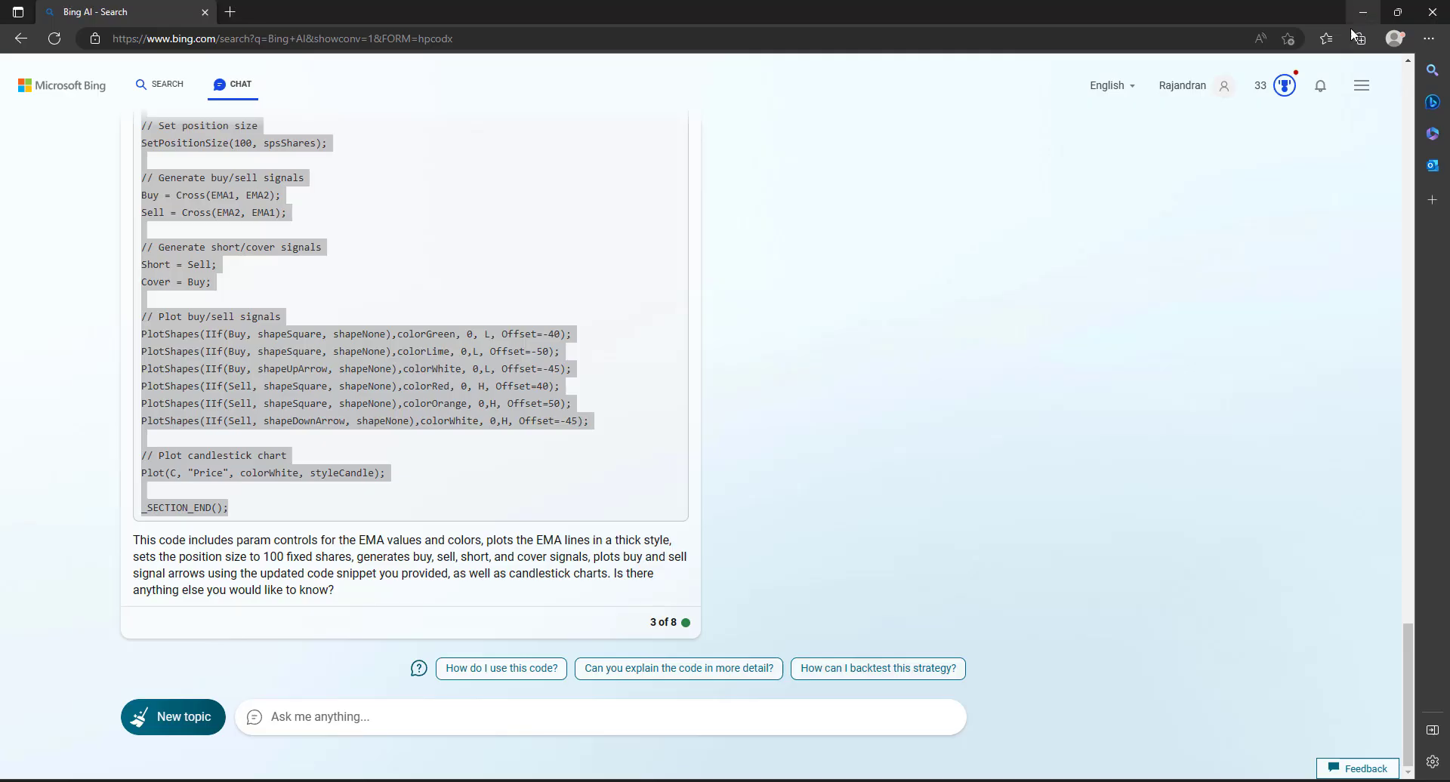